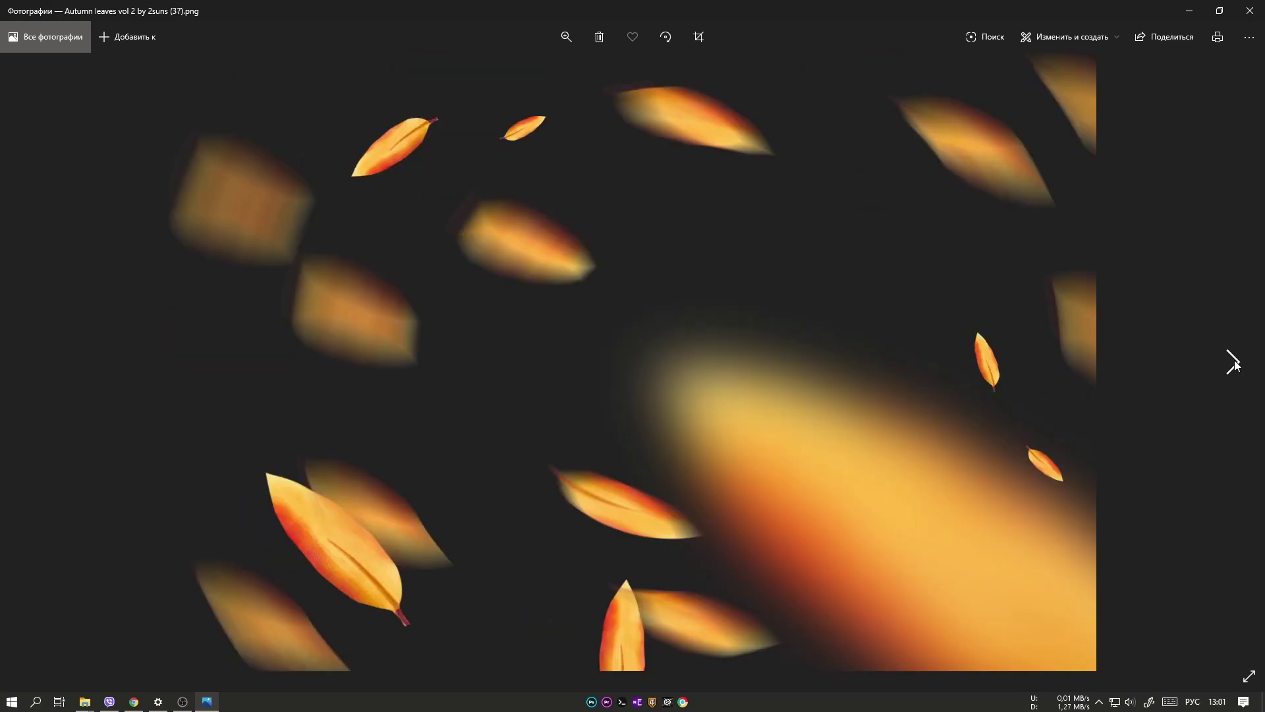
Browse through the remaining falling-leaf images of the Autumn 3 set, including files 37 to 45, to see which overlays it offers
left_click(1233, 361)
left_click(1233, 361)
left_click(1232, 361)
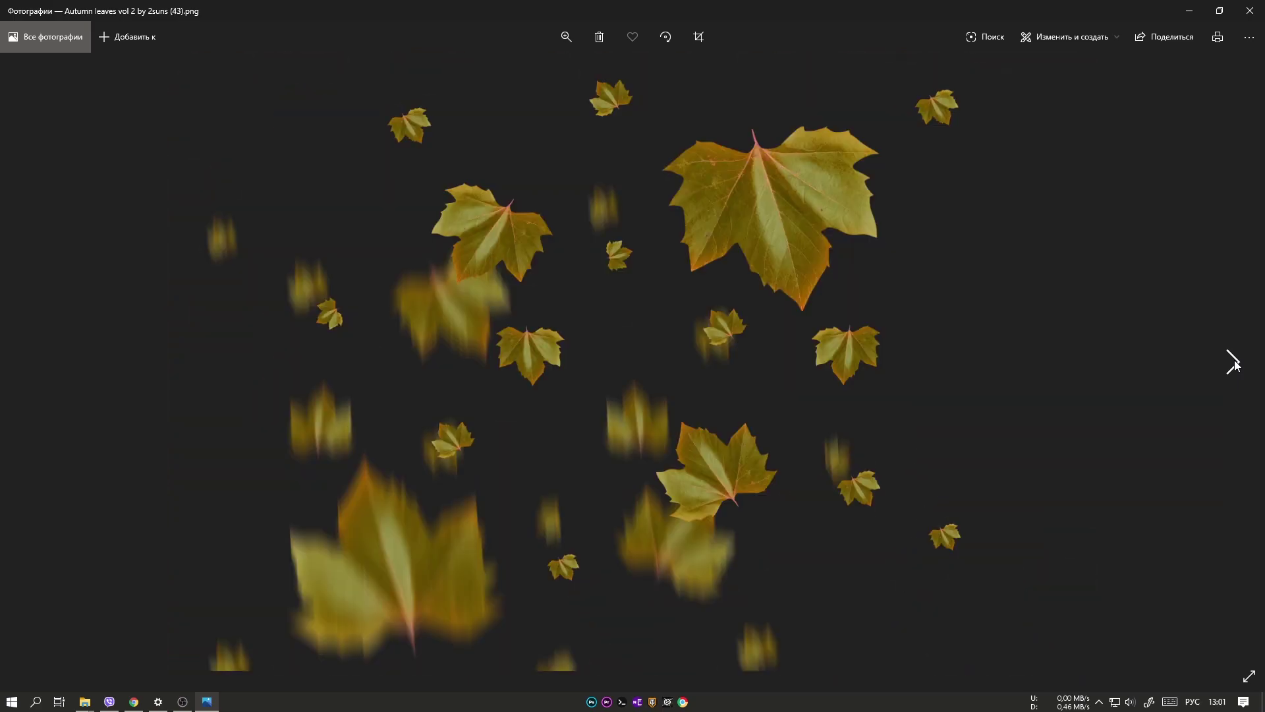
left_click(1232, 361)
left_click(1233, 361)
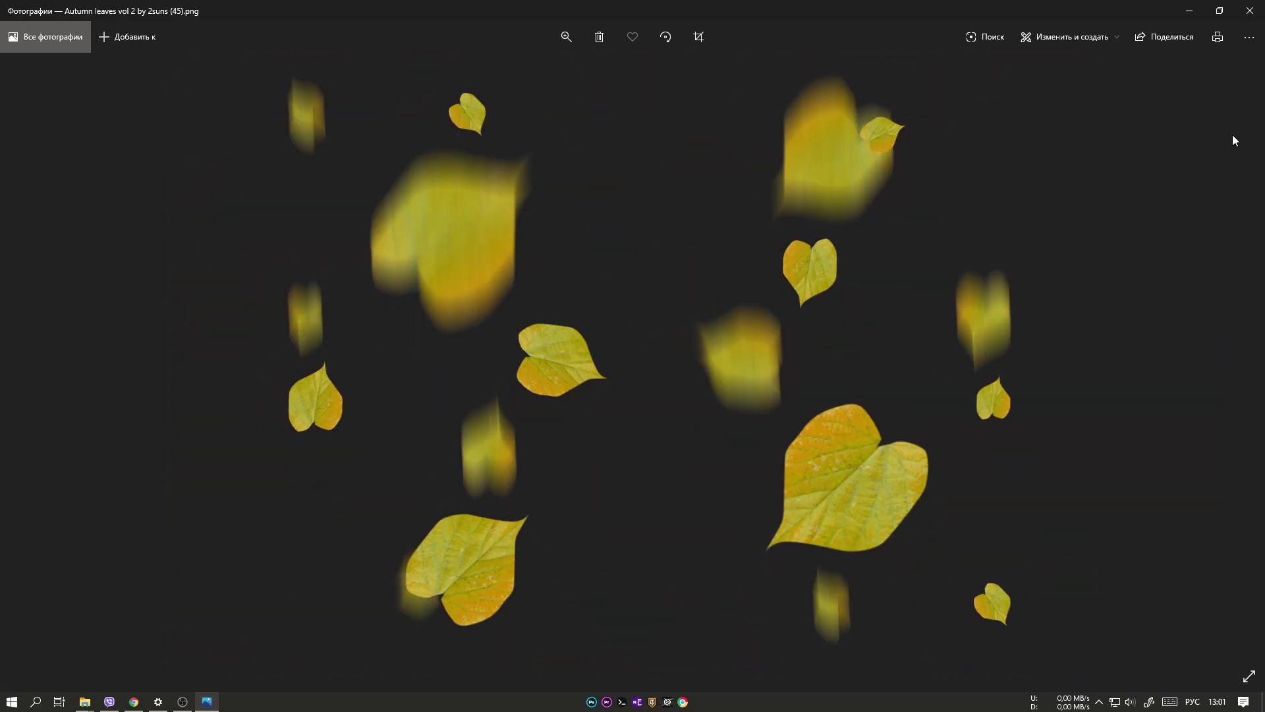
left_click(1250, 10)
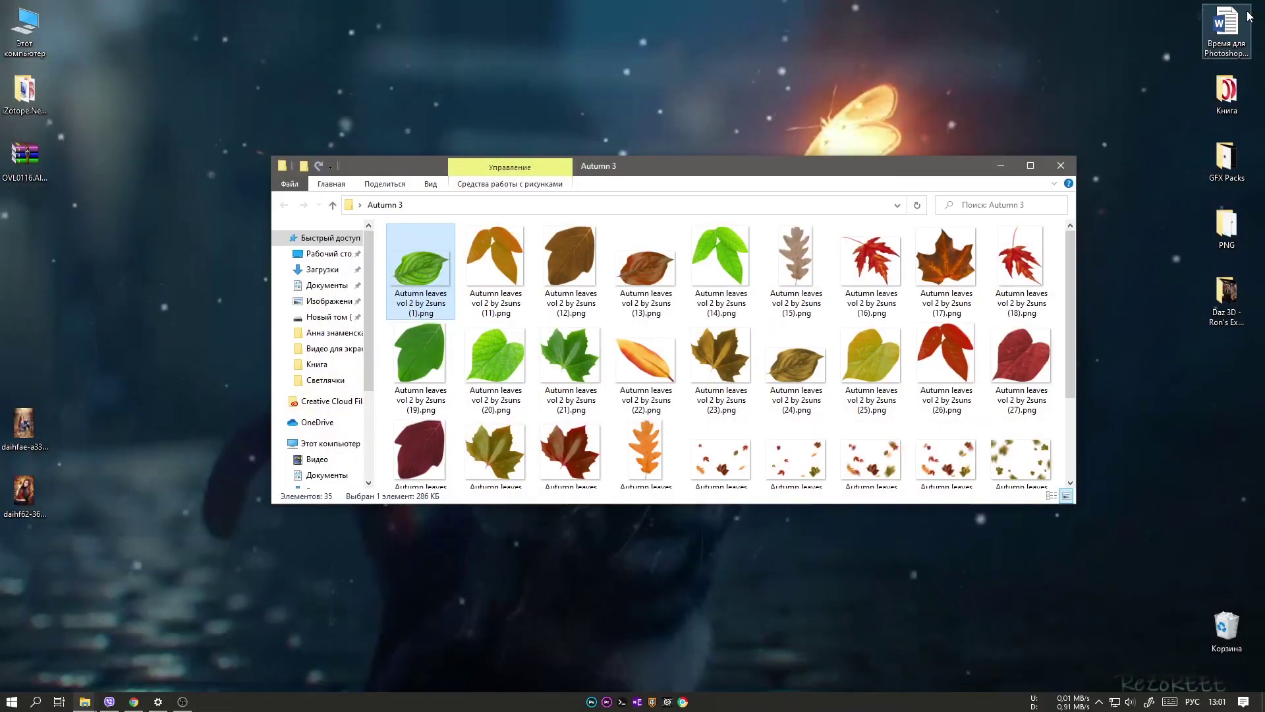
left_click(1000, 165)
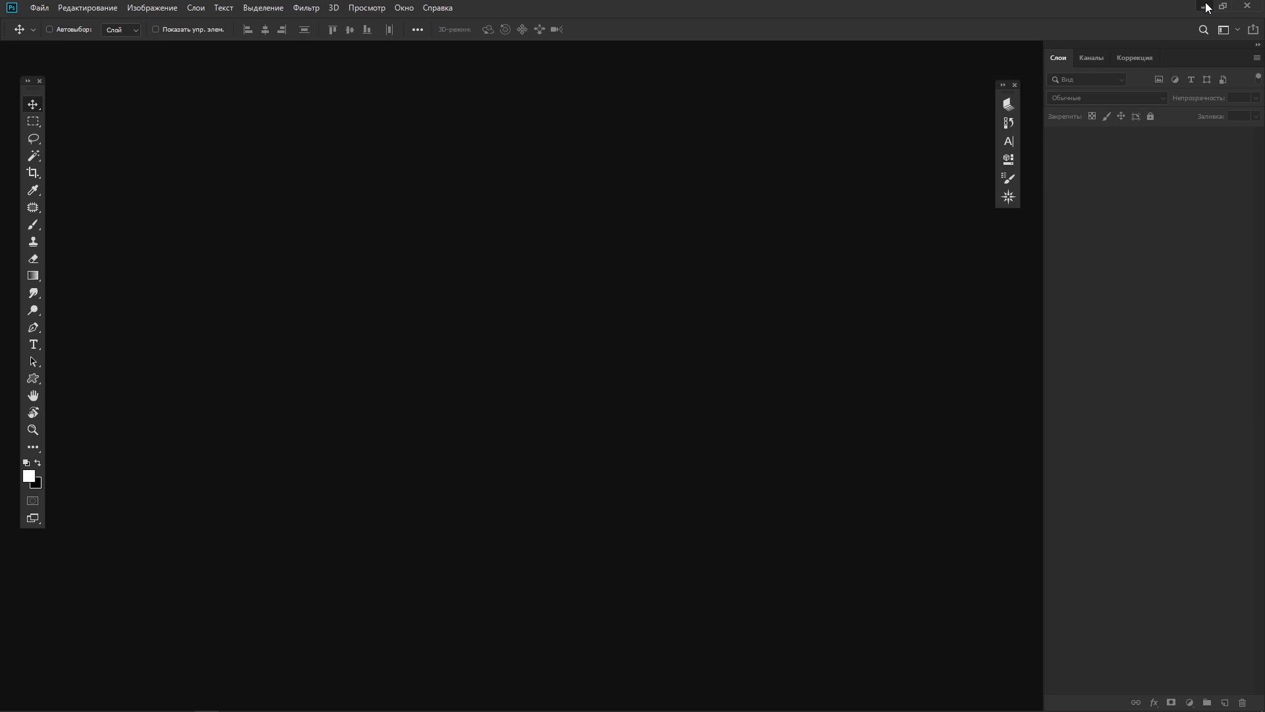
Open the portrait photo of the woman with the violin from the desktop as a document in Photoshop
left_click(1206, 7)
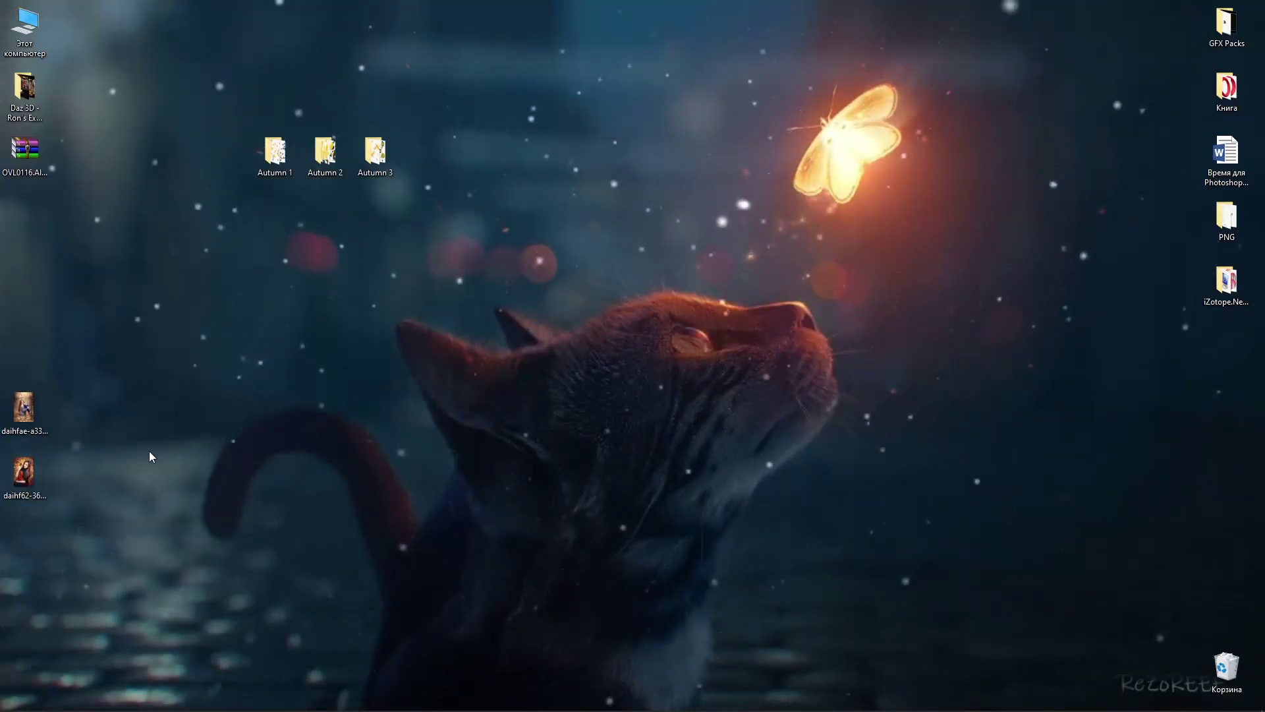
left_click_drag(41, 472, 519, 440)
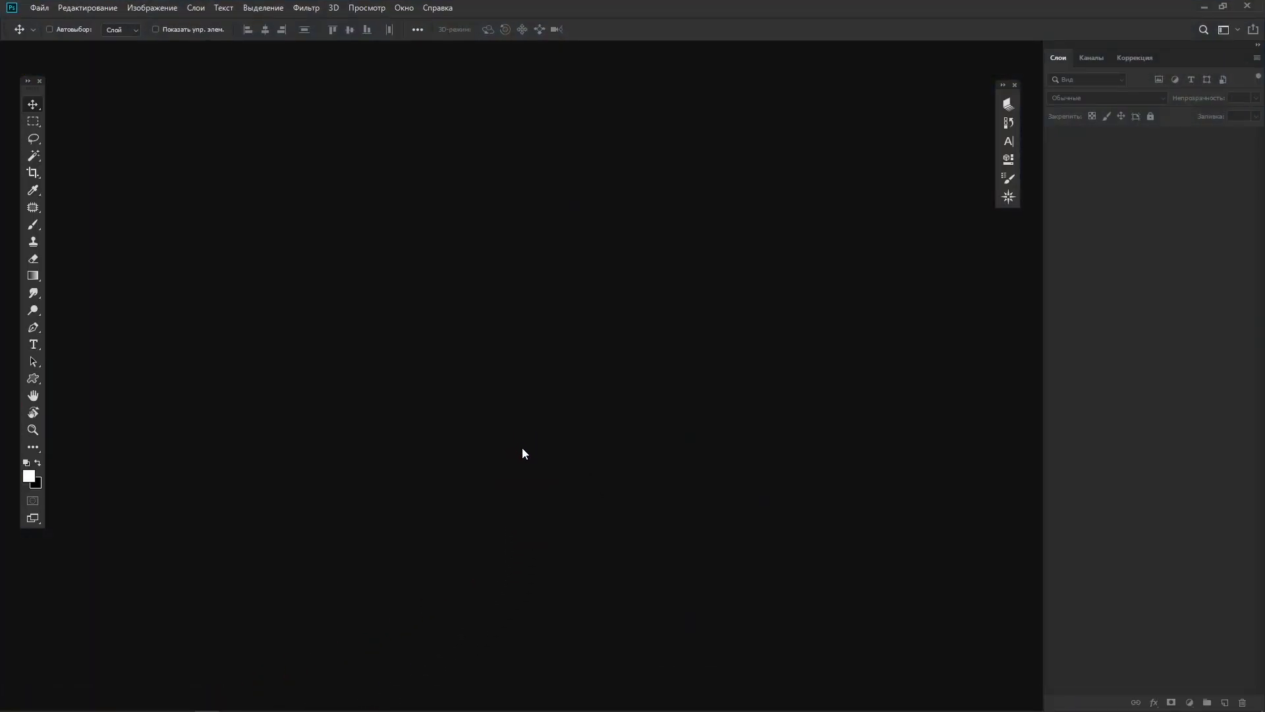
scroll(527, 454, "up", 2)
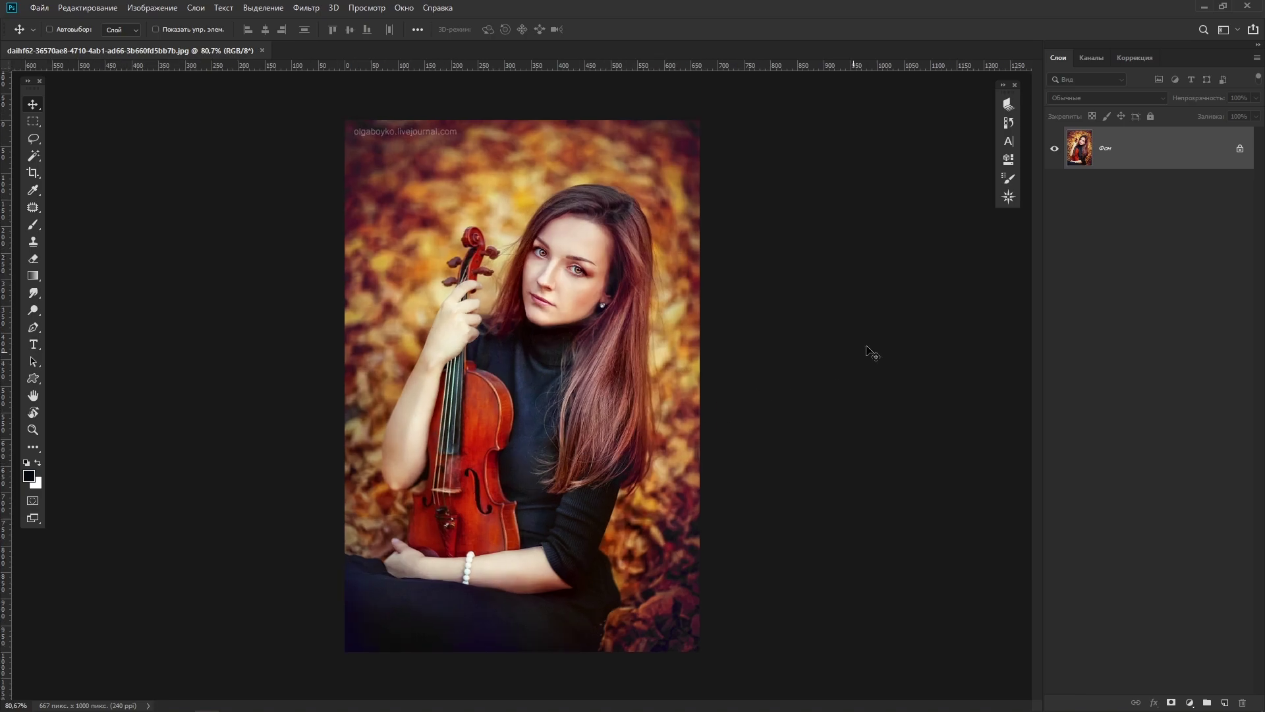
Place the image Autumn leaves vol 3 by 2suns (25).png from the Autumn 2 folder onto the portrait
left_click(1205, 6)
double_click(325, 152)
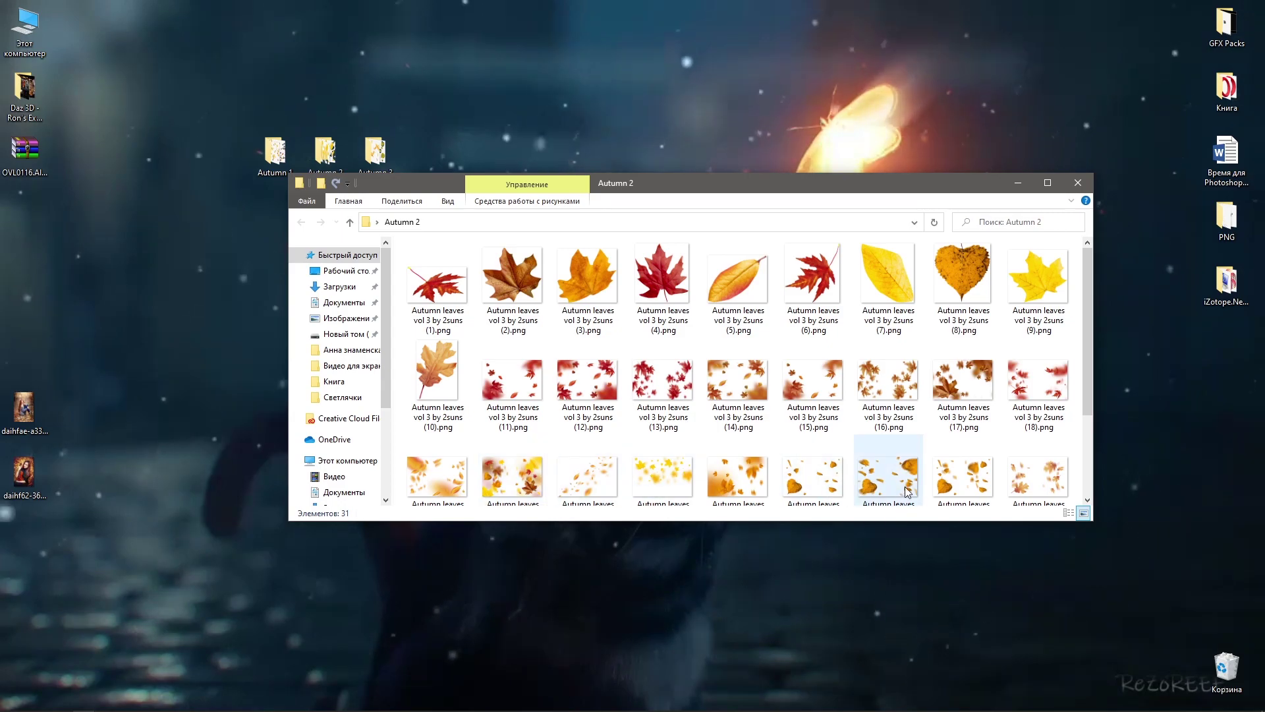
left_click_drag(903, 486, 463, 539)
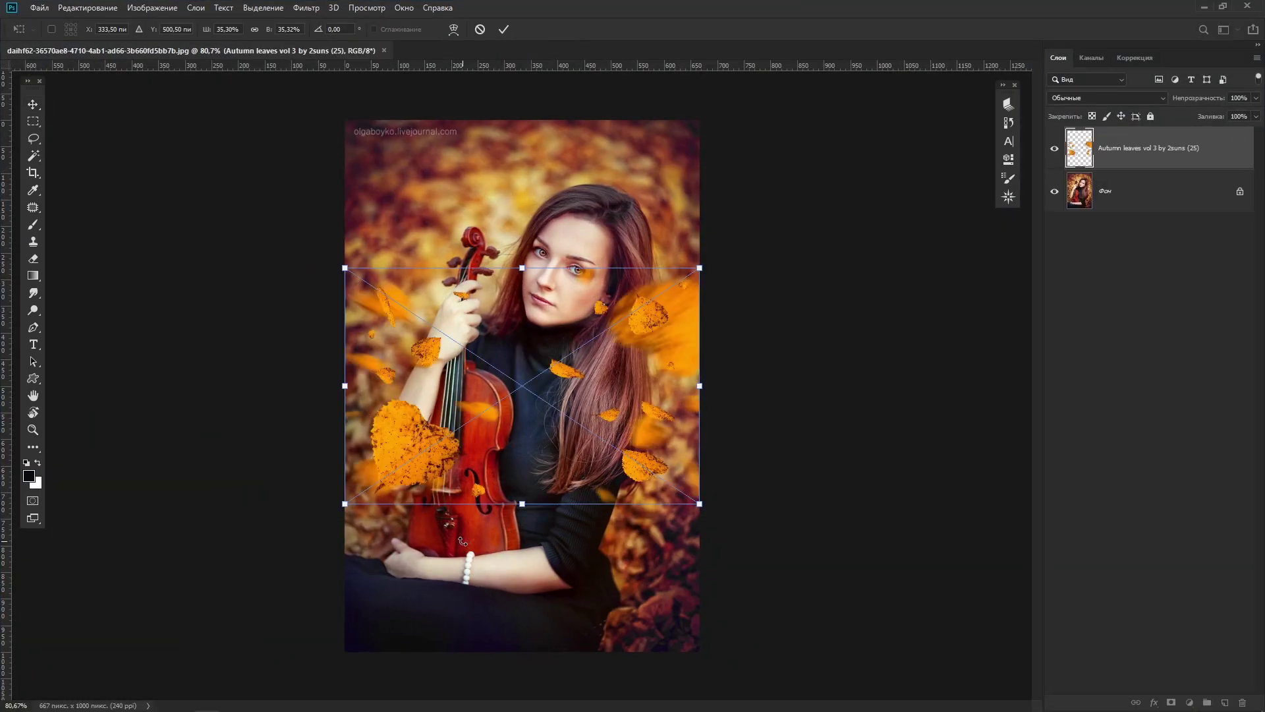
Rotate the placed leaves about 88° and scale them to about 58.6% so they cover the whole portrait
left_click_drag(690, 468, 842, 573)
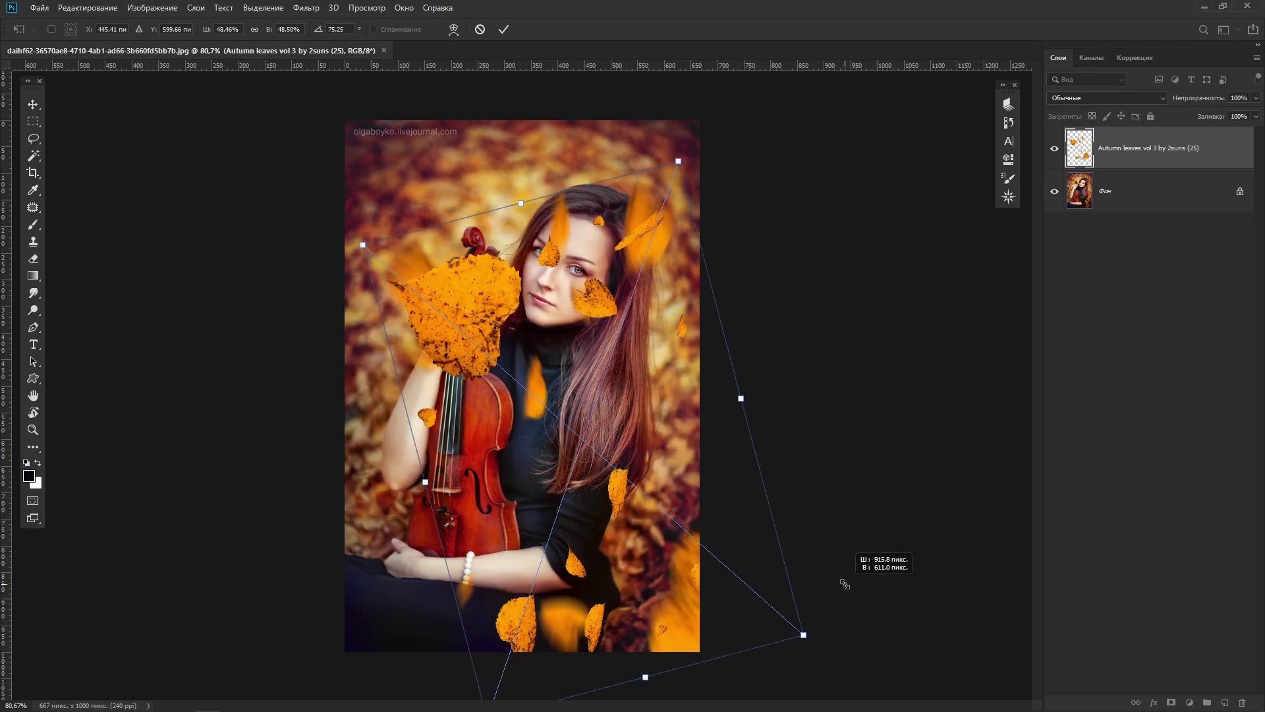
left_click_drag(461, 386, 551, 453)
left_click_drag(609, 78, 672, 114)
left_click_drag(551, 173, 554, 132)
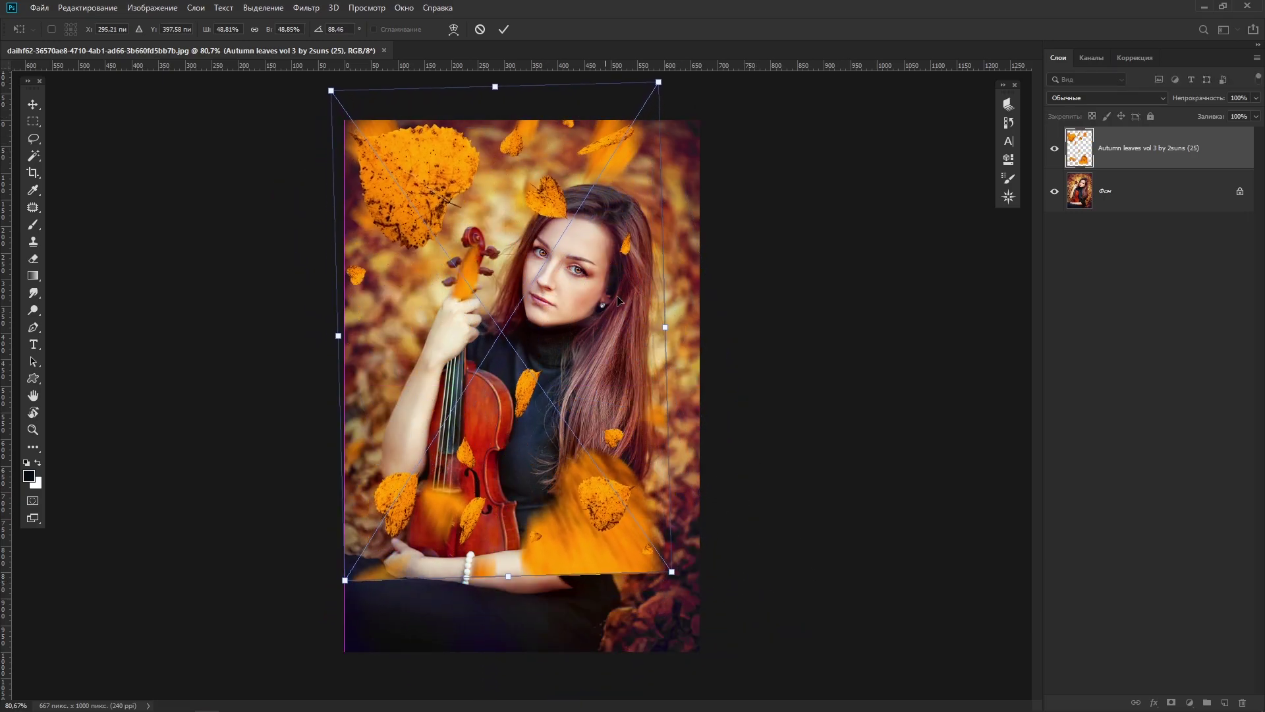
left_click_drag(671, 573, 740, 669)
left_click_drag(608, 616, 594, 614)
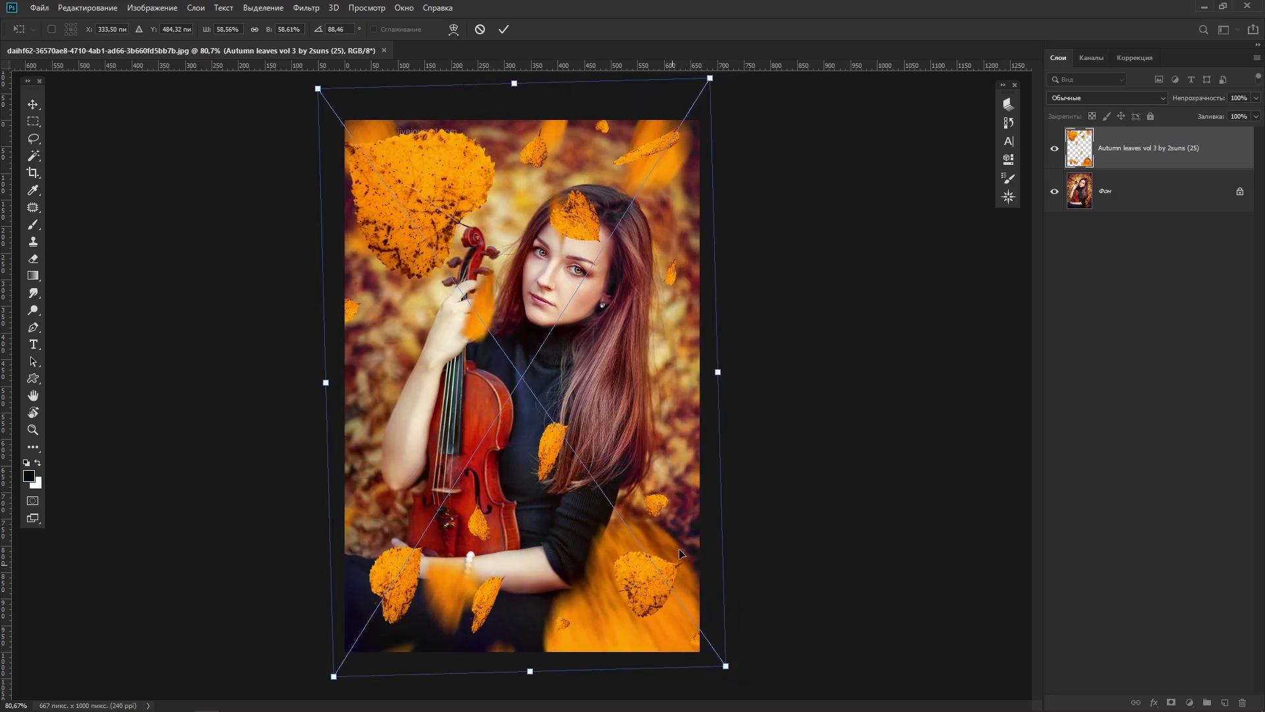
left_click(504, 29)
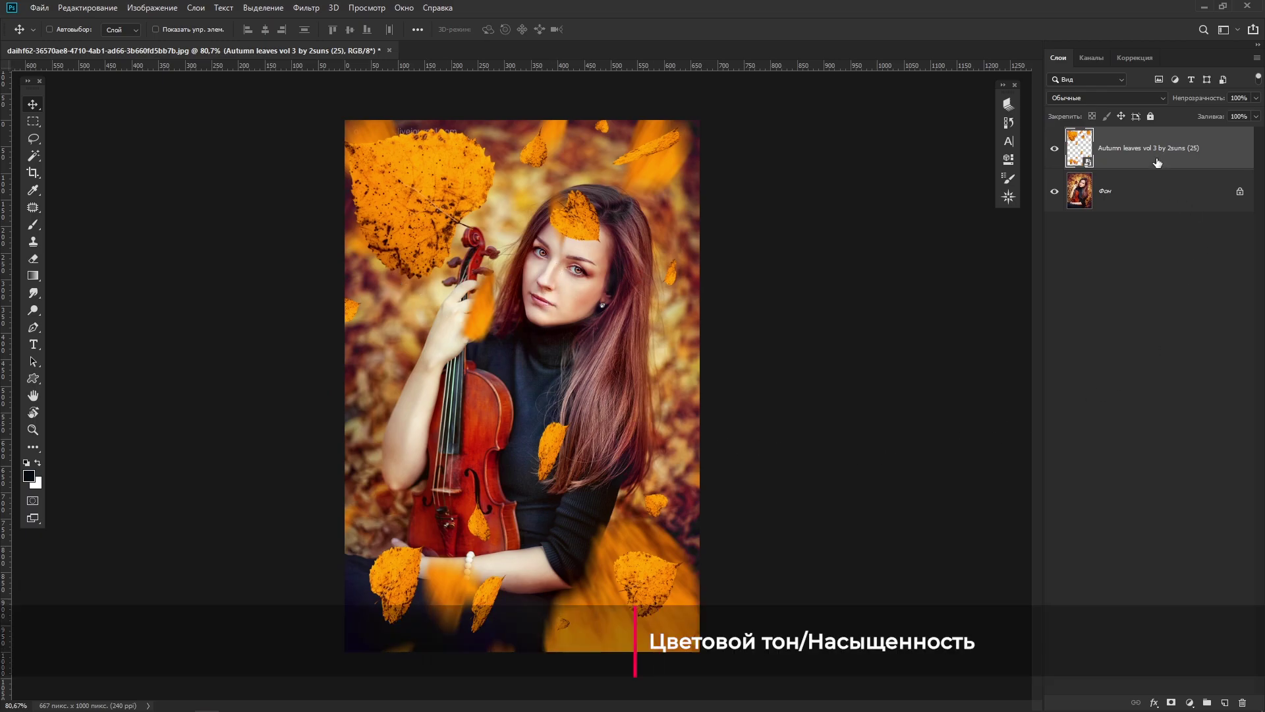
Add a Hue/Saturation adjustment above the leaves, test Colorize on it, and clip it to the leaves layer
left_click(1190, 702)
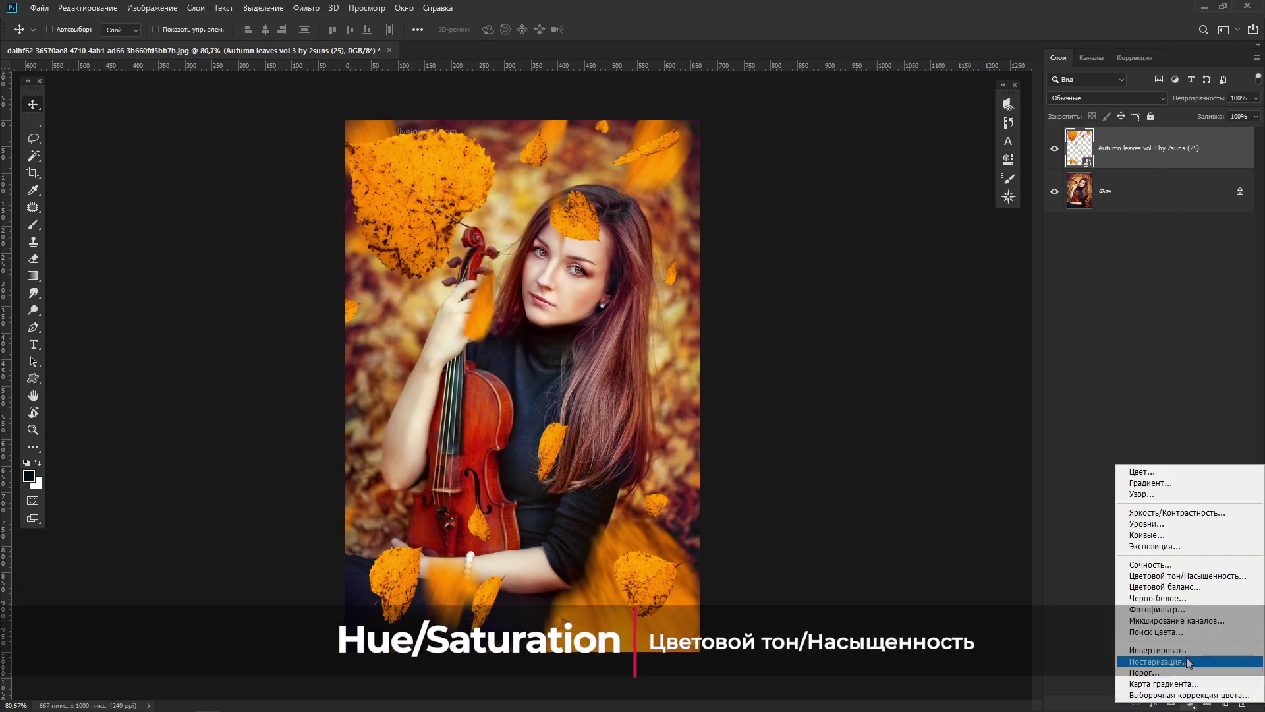
left_click(1209, 577)
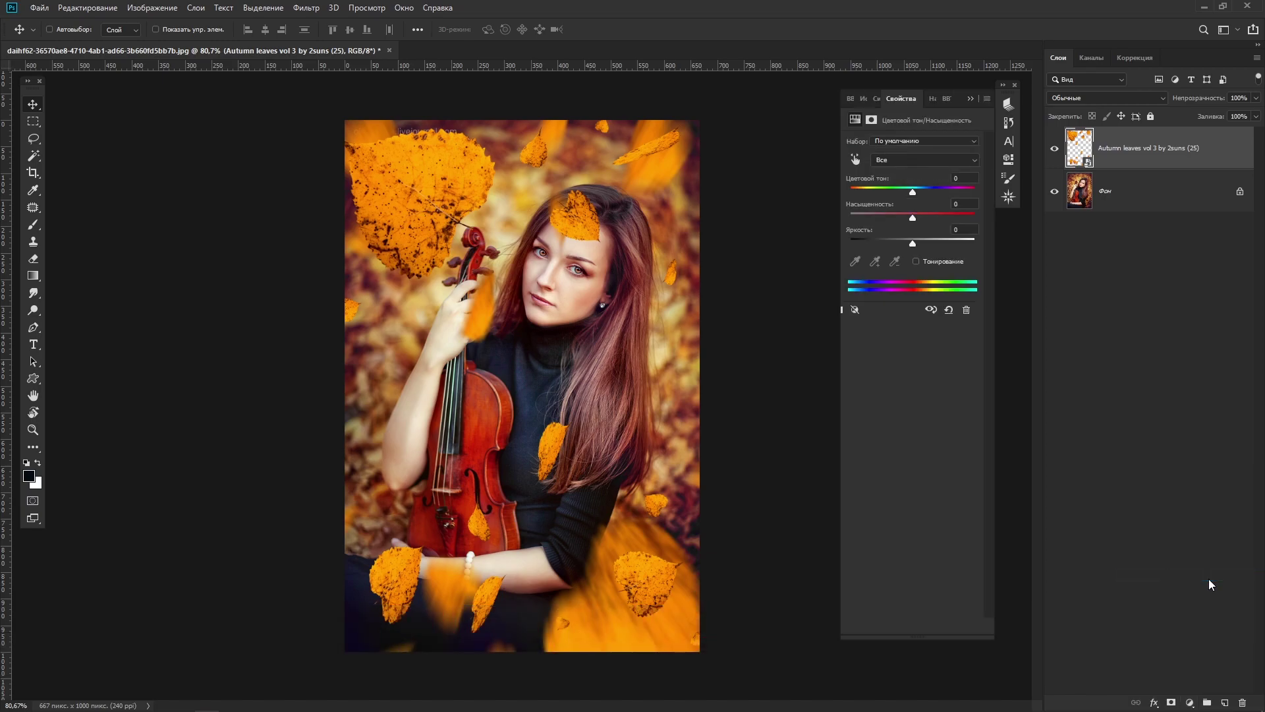
left_click(915, 261)
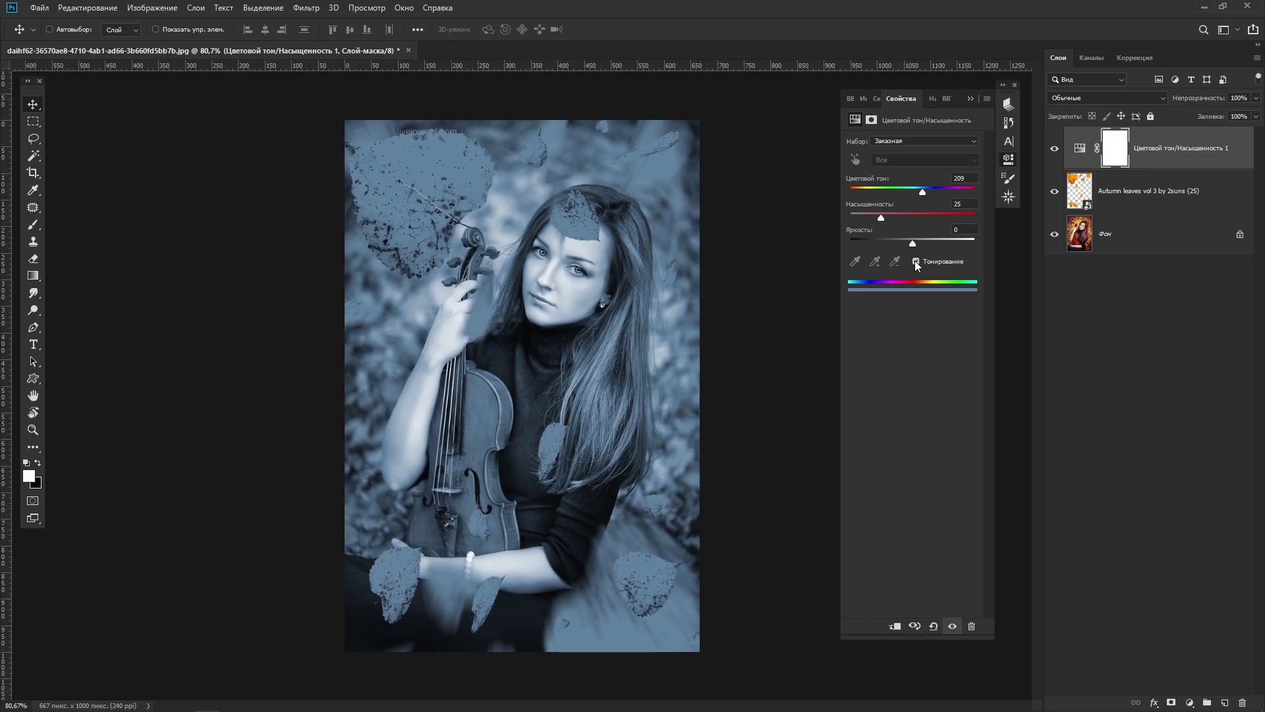
left_click(916, 261)
left_click(895, 627)
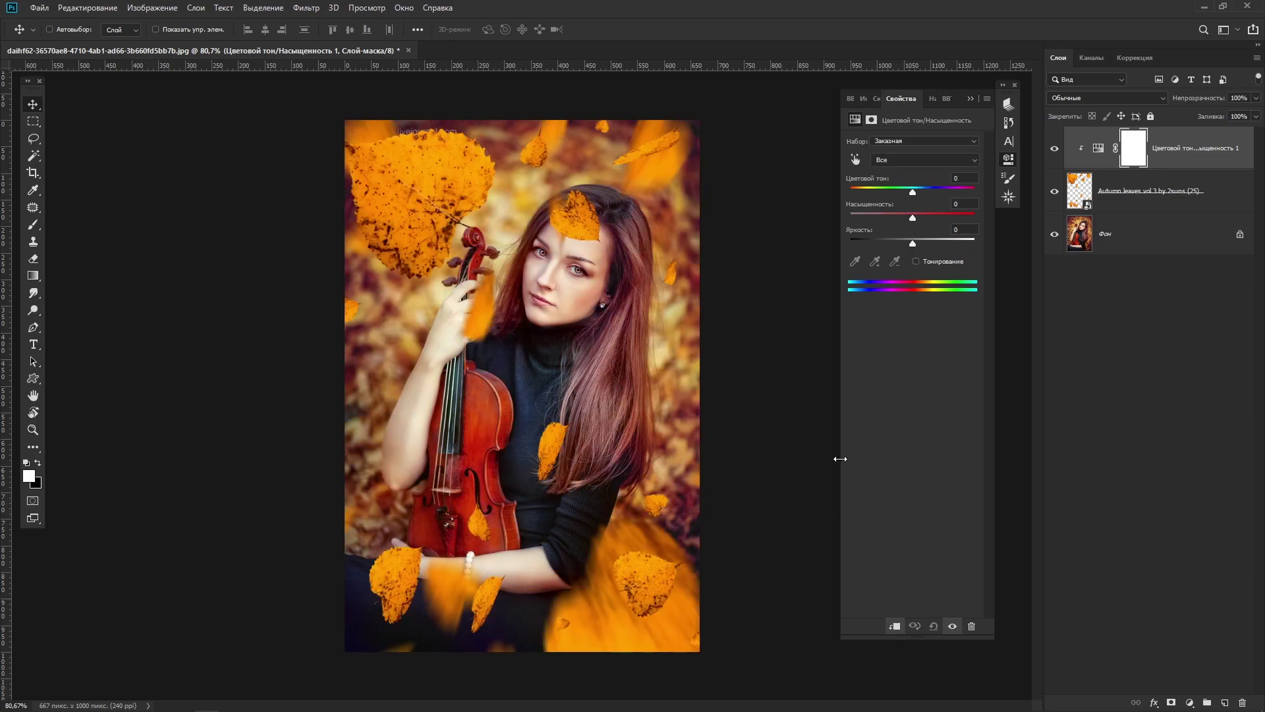
left_click_drag(912, 192, 911, 193)
Add a Hue/Saturation adjustment directly above the background photo and shift its hue slightly towards yellow
left_click(1134, 239)
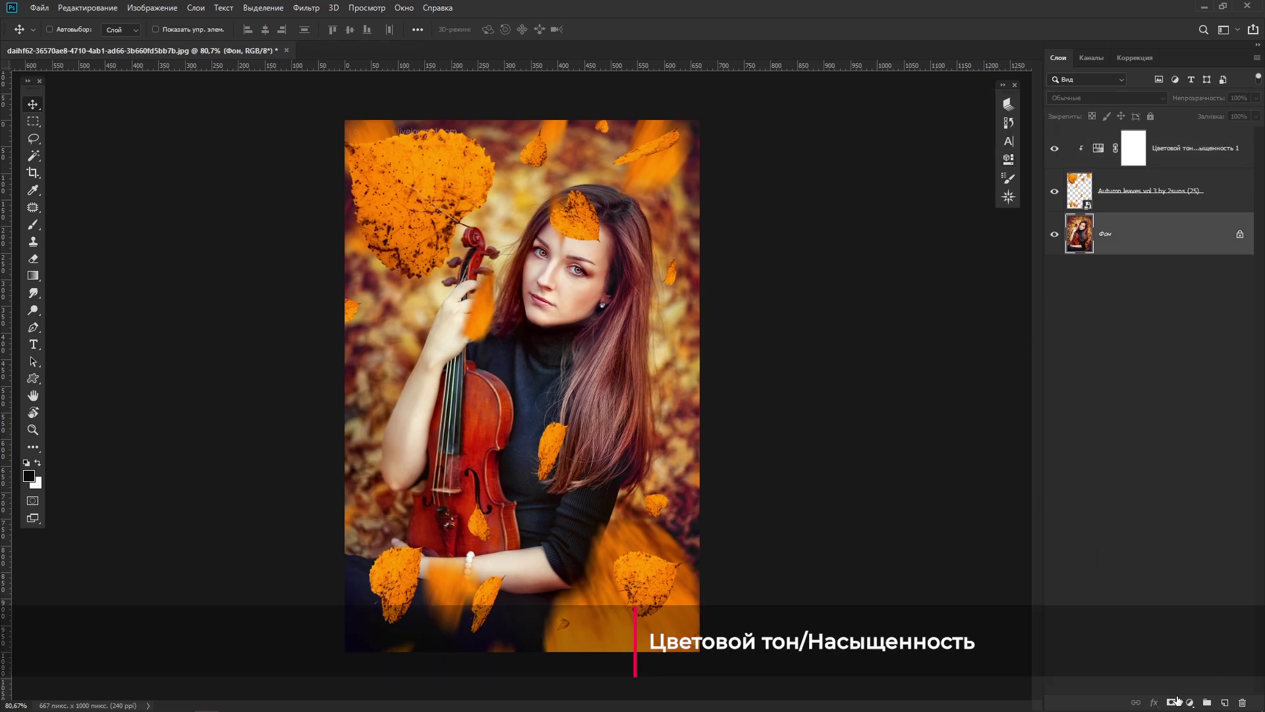
left_click(1190, 703)
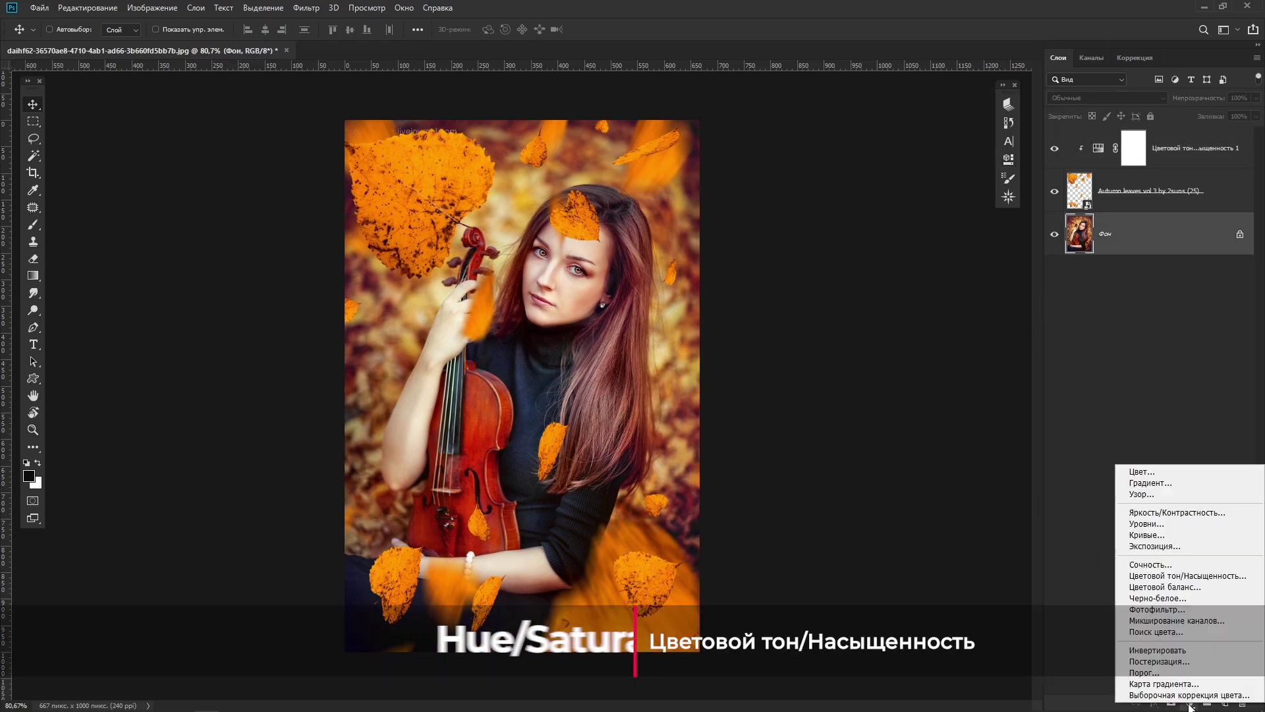
left_click(1198, 577)
left_click_drag(916, 216, 912, 193)
Group the leaves layer with its clipped Hue/Saturation adjustment and hide the group
key("alt+period")
left_click(1147, 201)
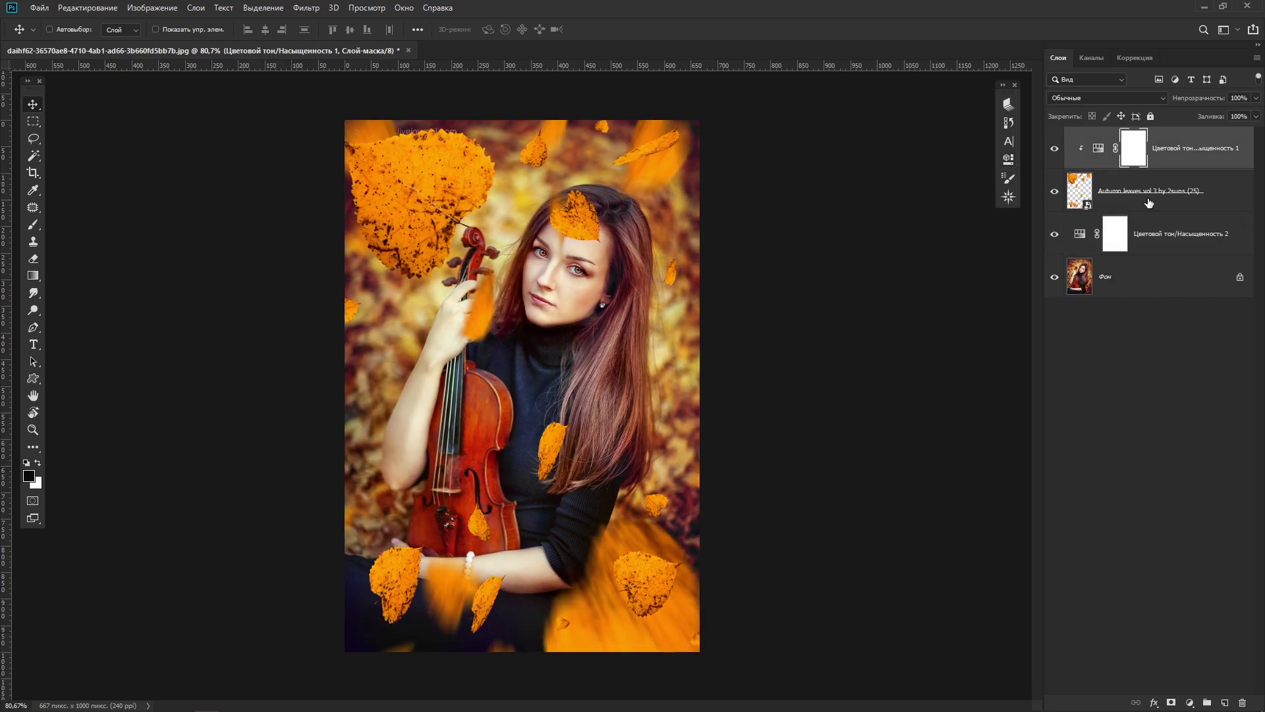
left_click(1177, 168, "shift")
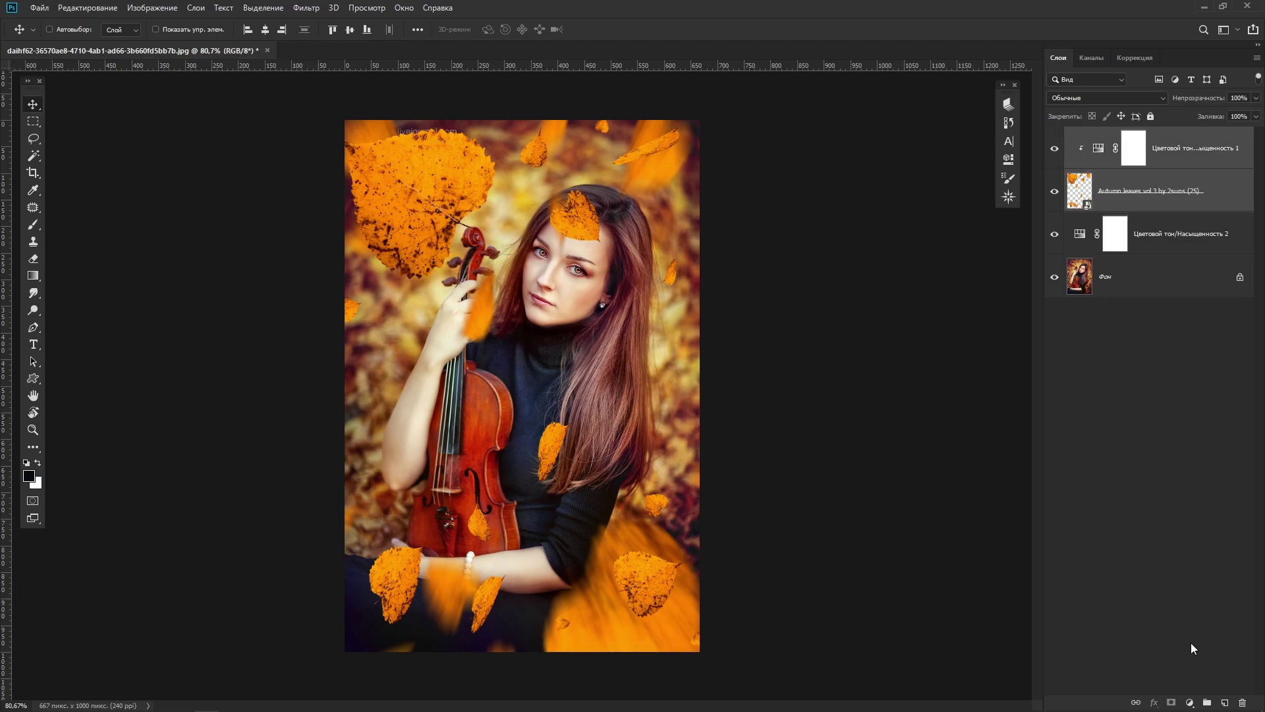
left_click(1206, 702)
left_click(1053, 135)
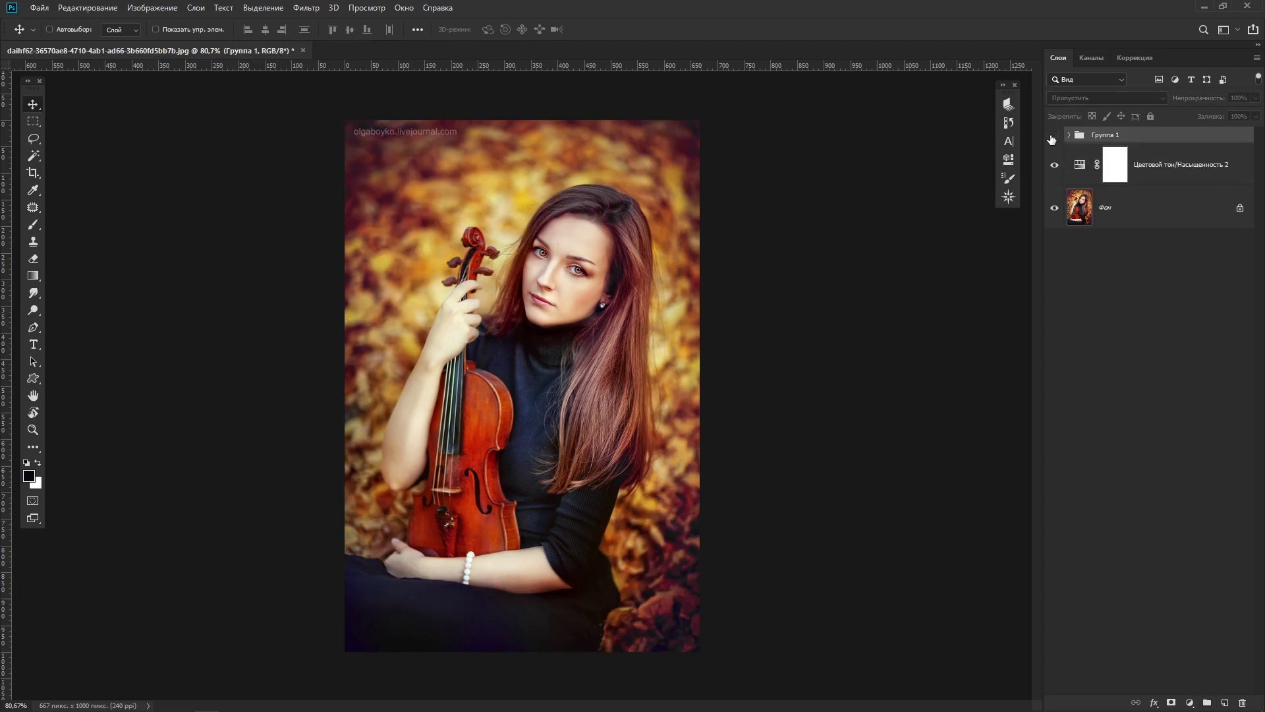
Place the image Autumn leaves vol 2 by 2suns (41).png from the Autumn 3 folder onto the portrait
left_click(1205, 6)
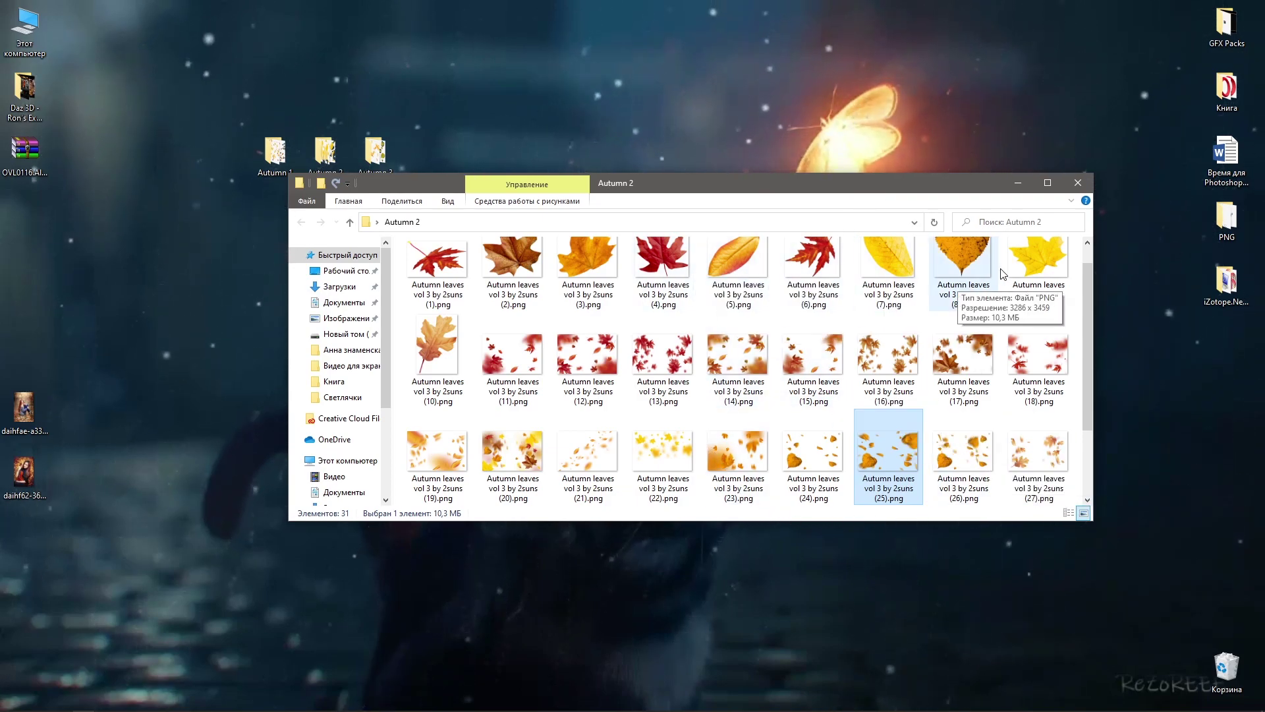
left_click(1077, 182)
double_click(376, 151)
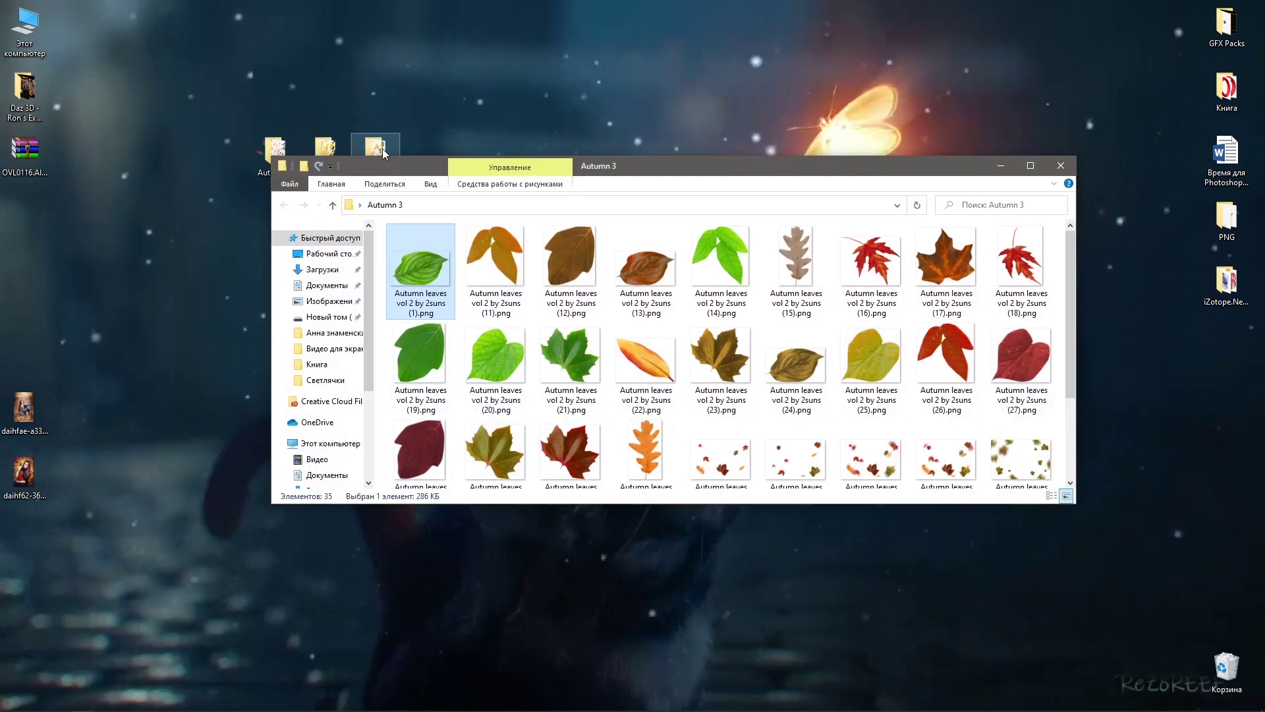
left_click_drag(639, 435, 448, 542)
Rotate the placed oak leaves 90° clockwise and scale them to about 57% so they cover the portrait
right_click(526, 454)
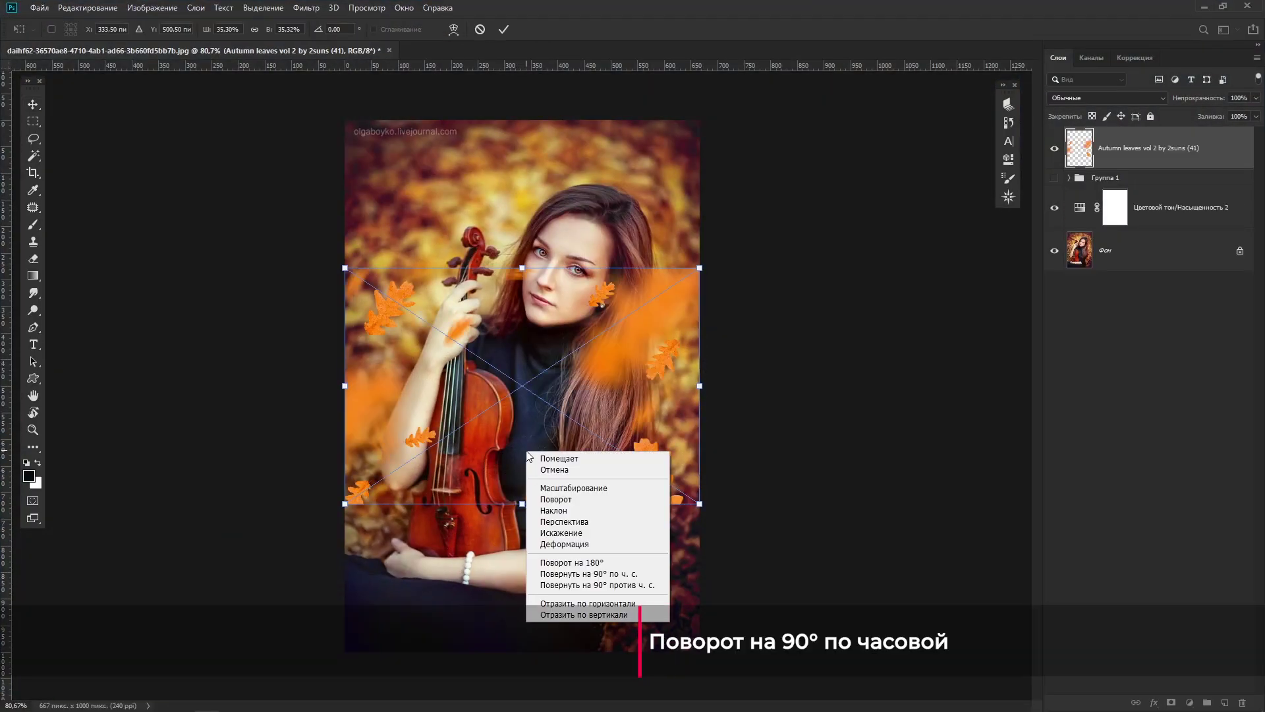
left_click(553, 574)
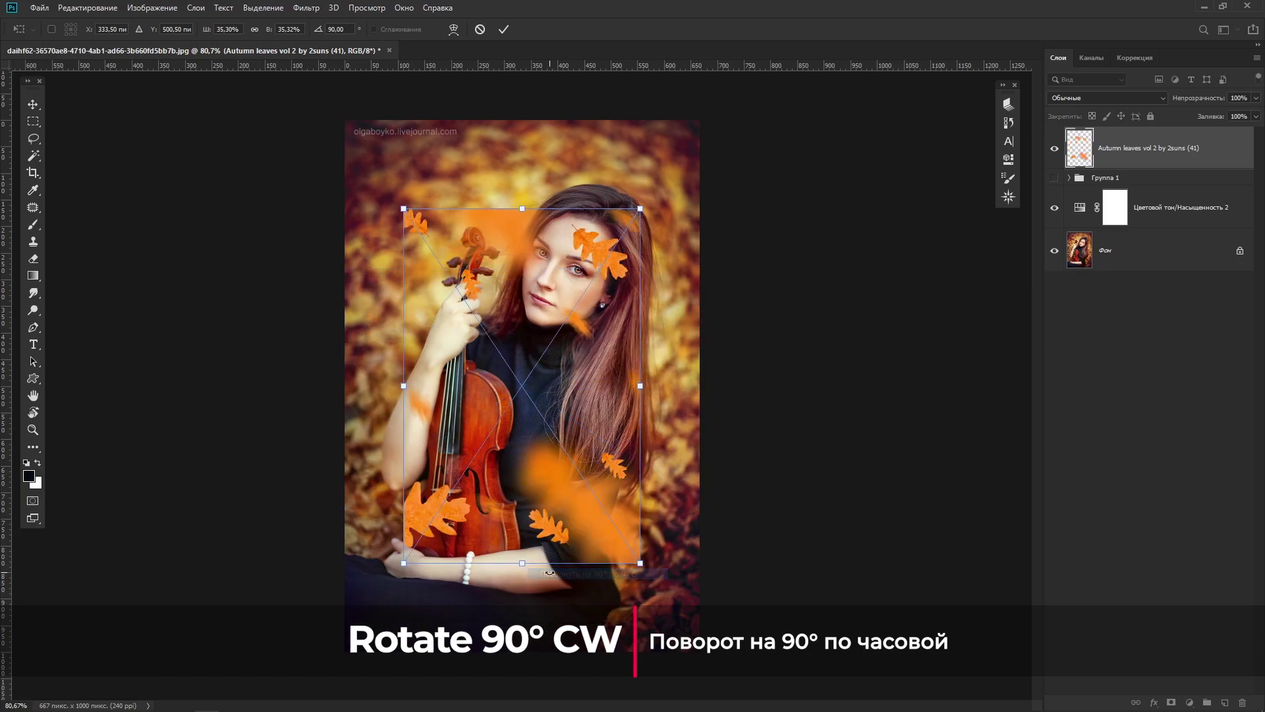
left_click_drag(395, 193, 339, 111)
left_click_drag(644, 566, 724, 688)
left_click_drag(650, 593, 655, 595)
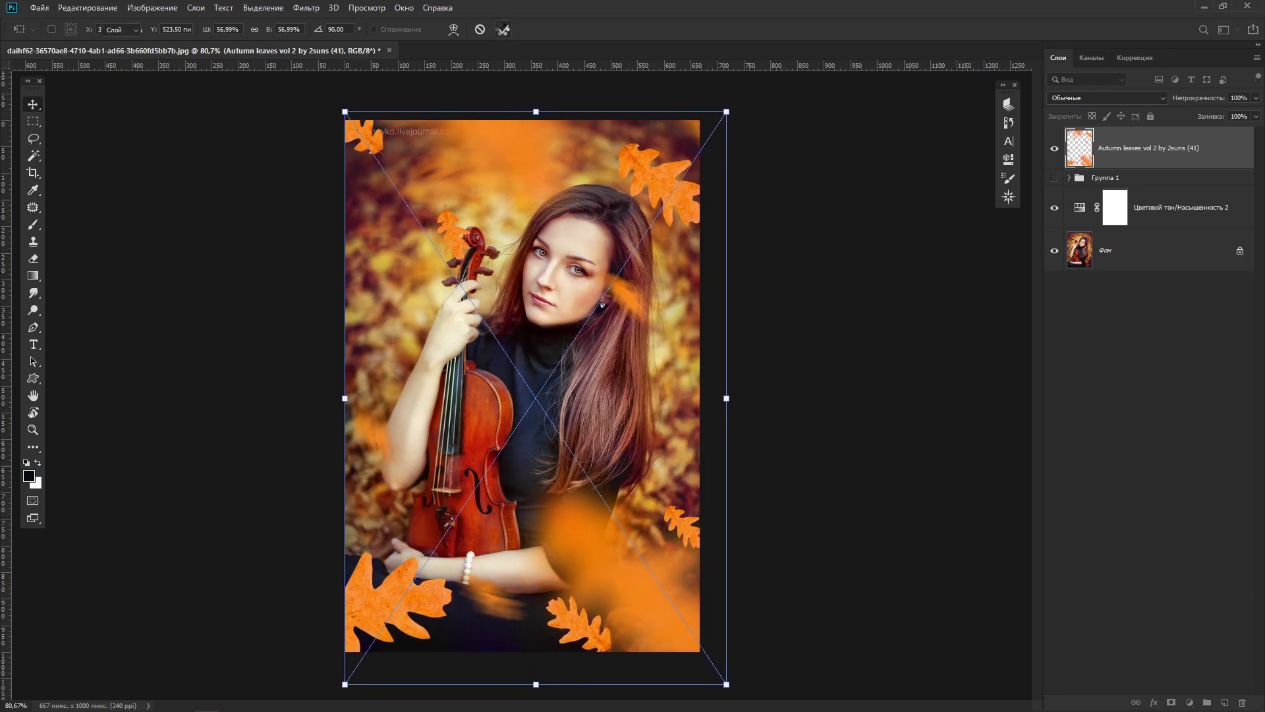
left_click(504, 29)
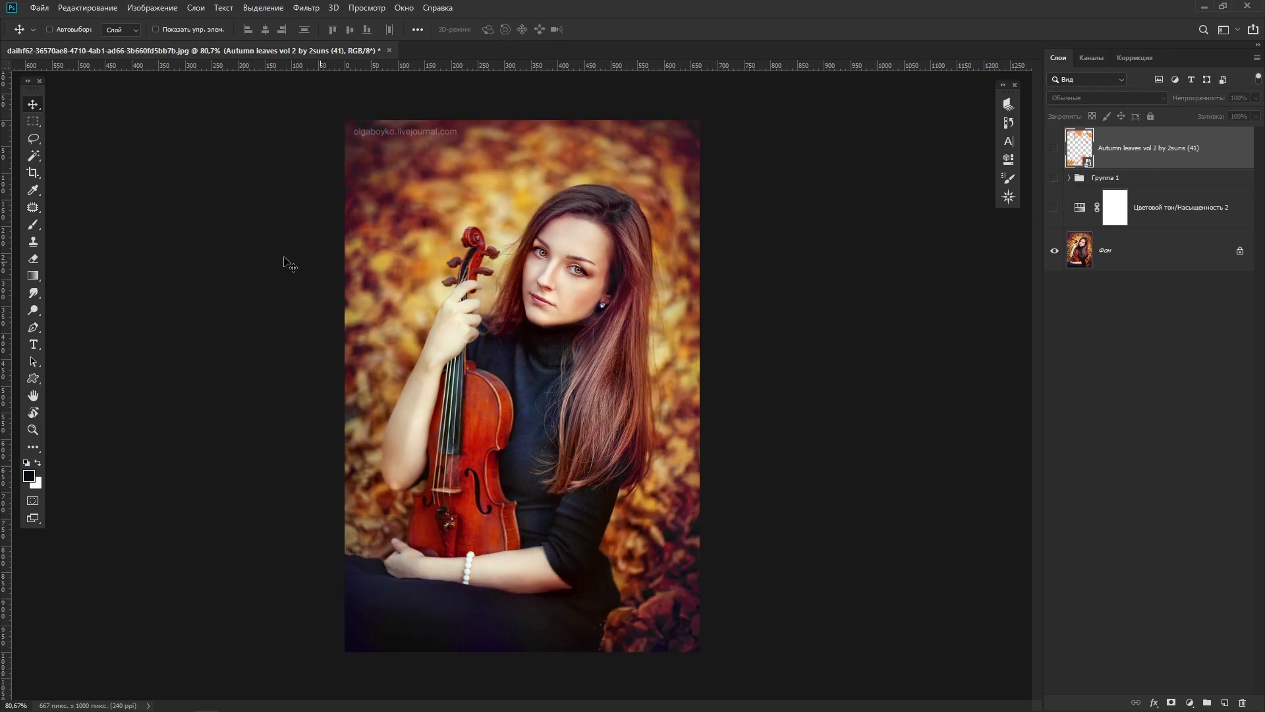
Unlock the background layer and remove the watermark text in the photo's upper-left corner with the Spot Healing Brush at size 45
left_click(38, 143)
left_click(38, 164)
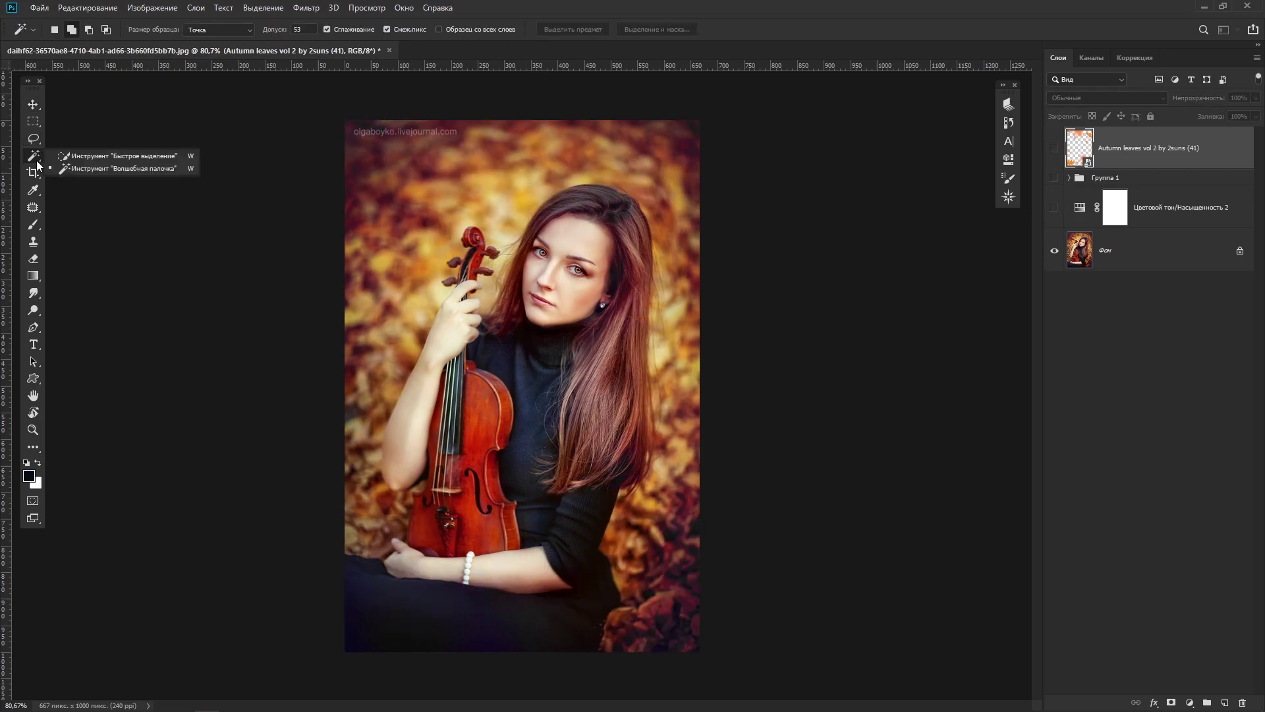
left_click(36, 177)
left_click(34, 209)
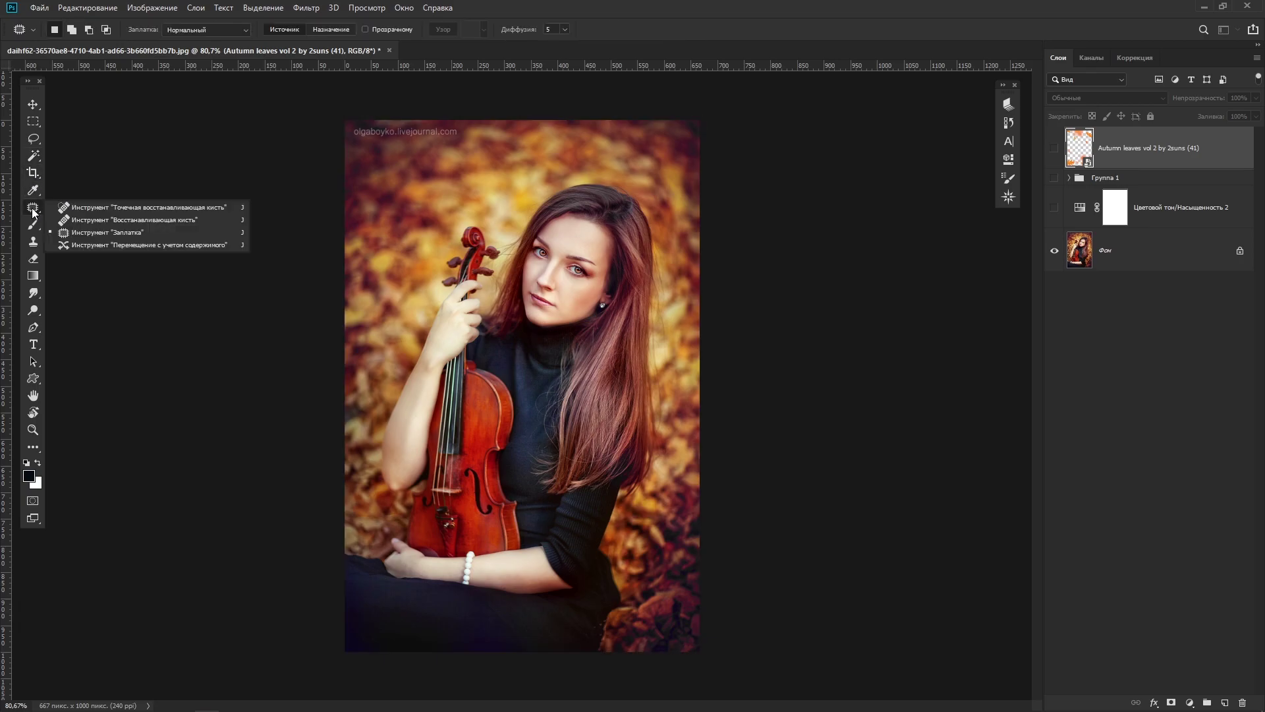
left_click(84, 208)
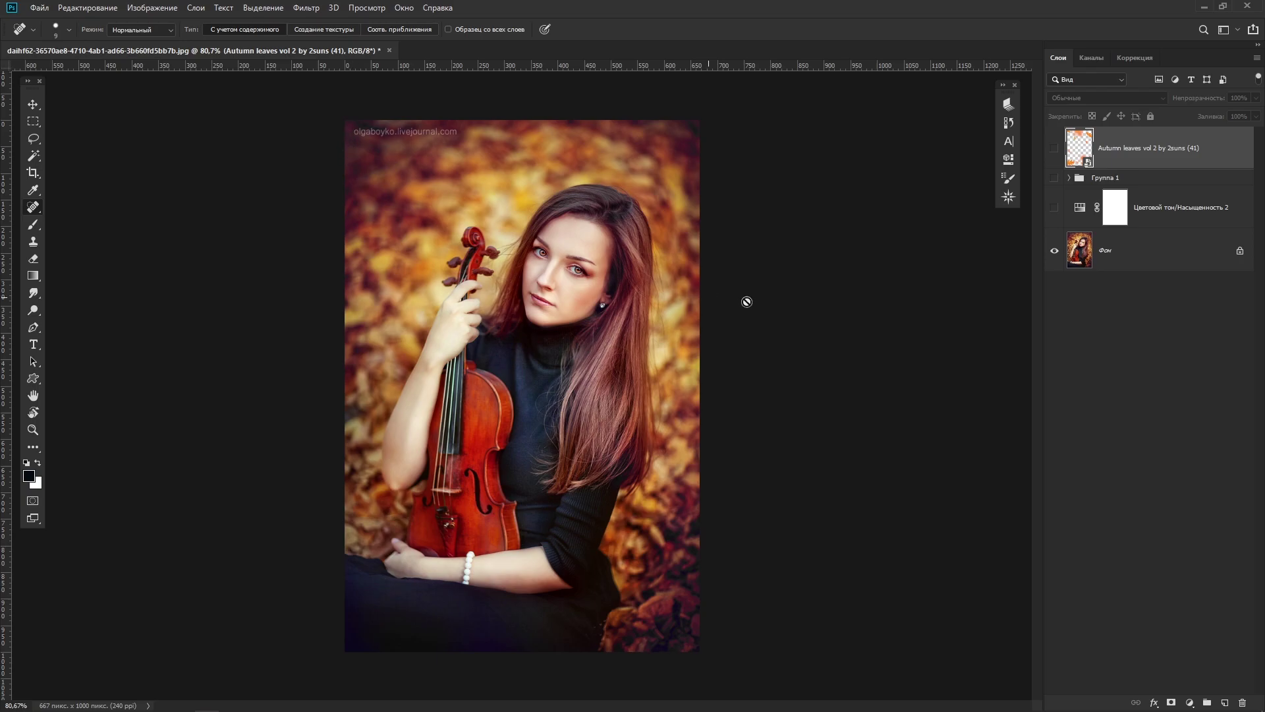
left_click(1240, 251)
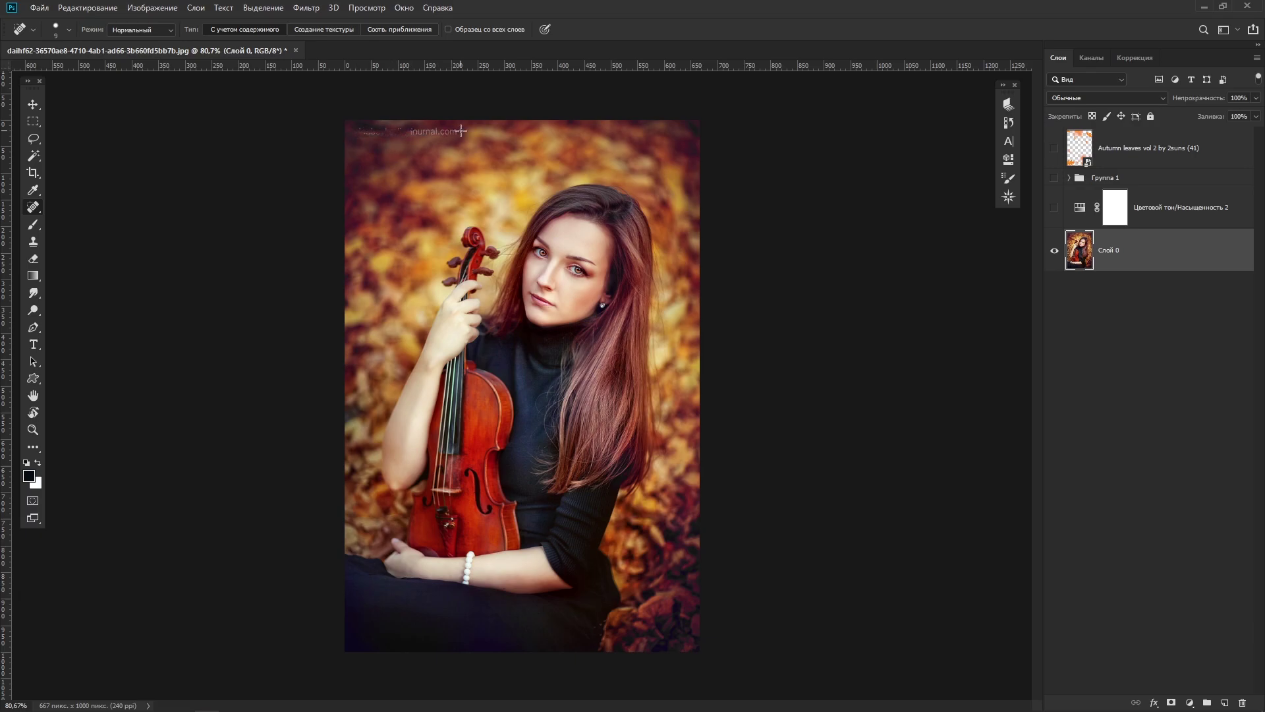
key("bracketright")
key("bracketright")
mouse_move(434, 141)
left_mouse_down()
mouse_move(418, 125)
mouse_move(359, 135)
mouse_move(395, 132)
mouse_move(375, 125)
mouse_move(368, 138)
left_mouse_up()
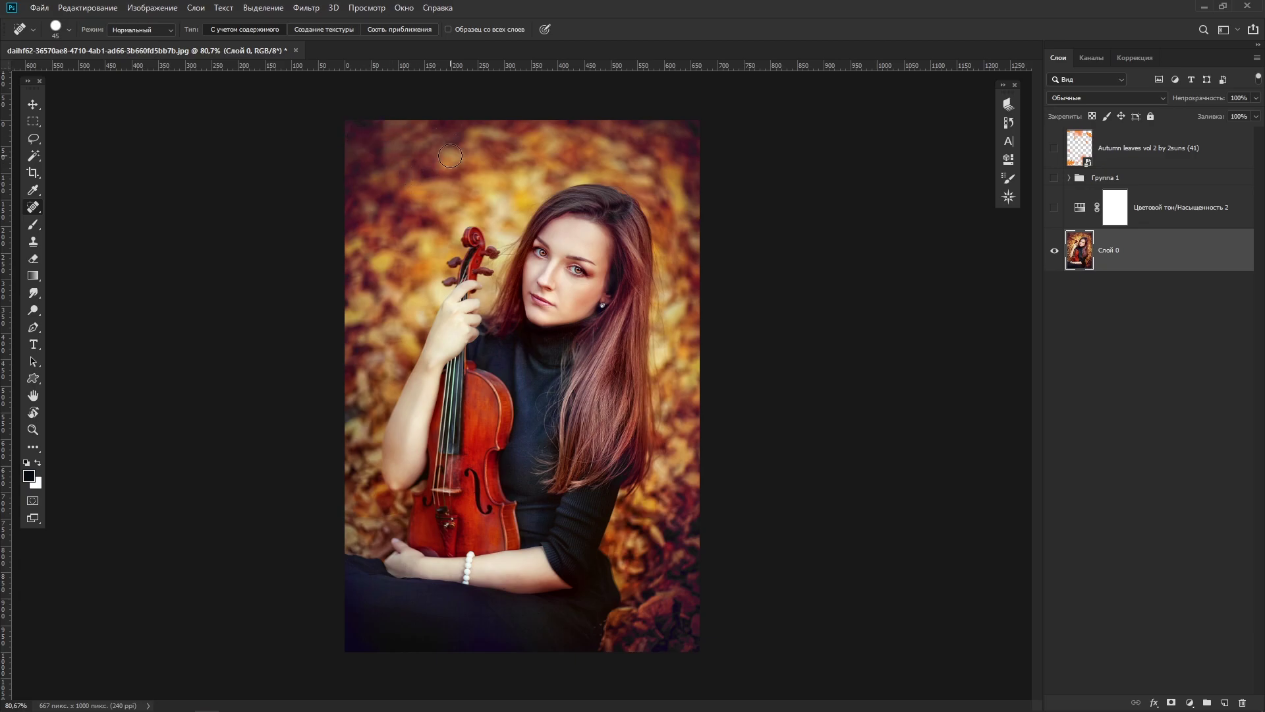
Clean up the retouched area in the photo's upper-left corner with the Patch tool, using nearby background as the source
scroll(426, 159, "up", 5)
right_click(33, 207)
left_click(106, 232)
left_click_drag(499, 273, 389, 304)
left_click(419, 346)
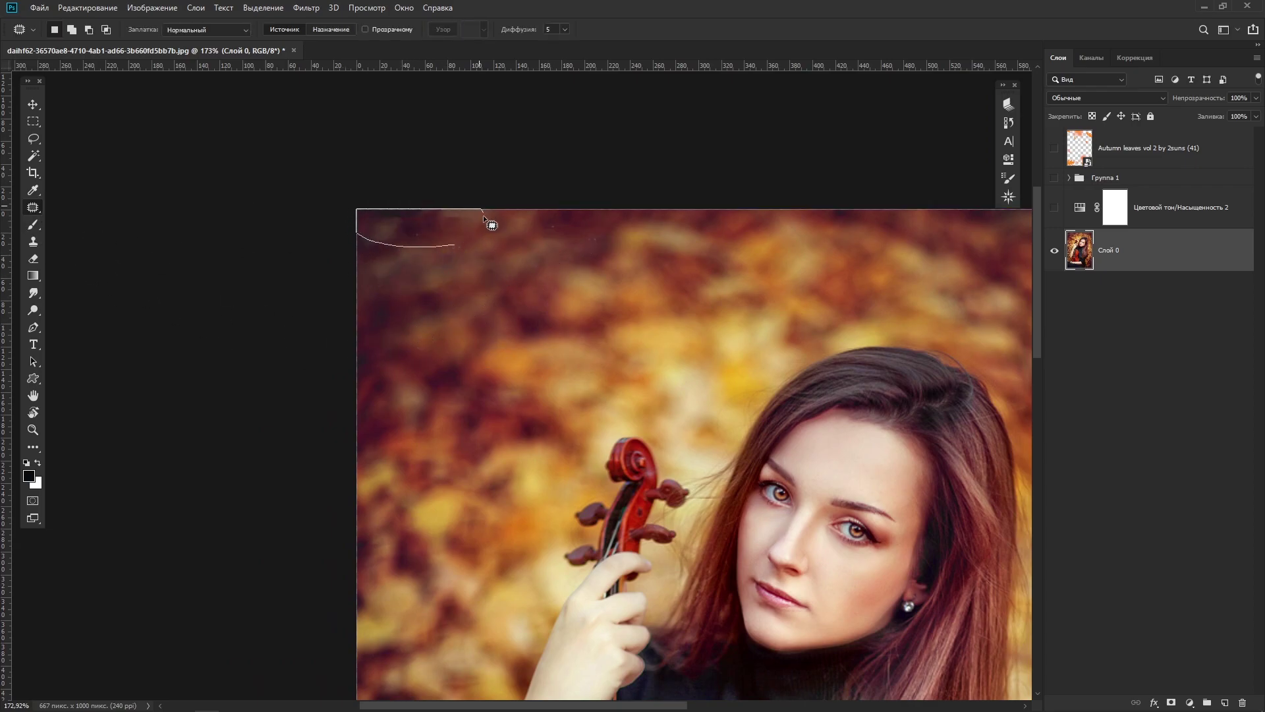
left_click_drag(490, 222, 466, 274)
left_click(375, 244)
left_click_drag(376, 244, 424, 249)
left_click(503, 247)
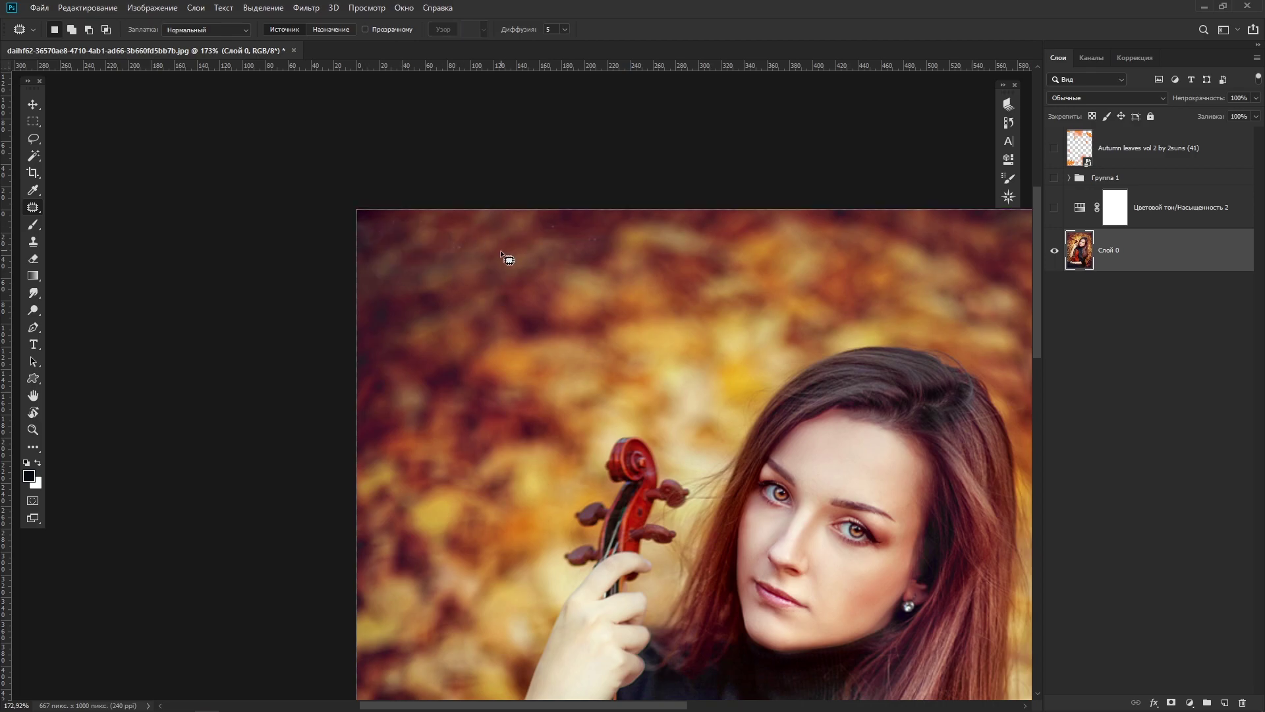
Turn the oak-leaves layer and the portrait's Hue/Saturation adjustment back on, with the whole portrait in view
key("ctrl+0")
key("v")
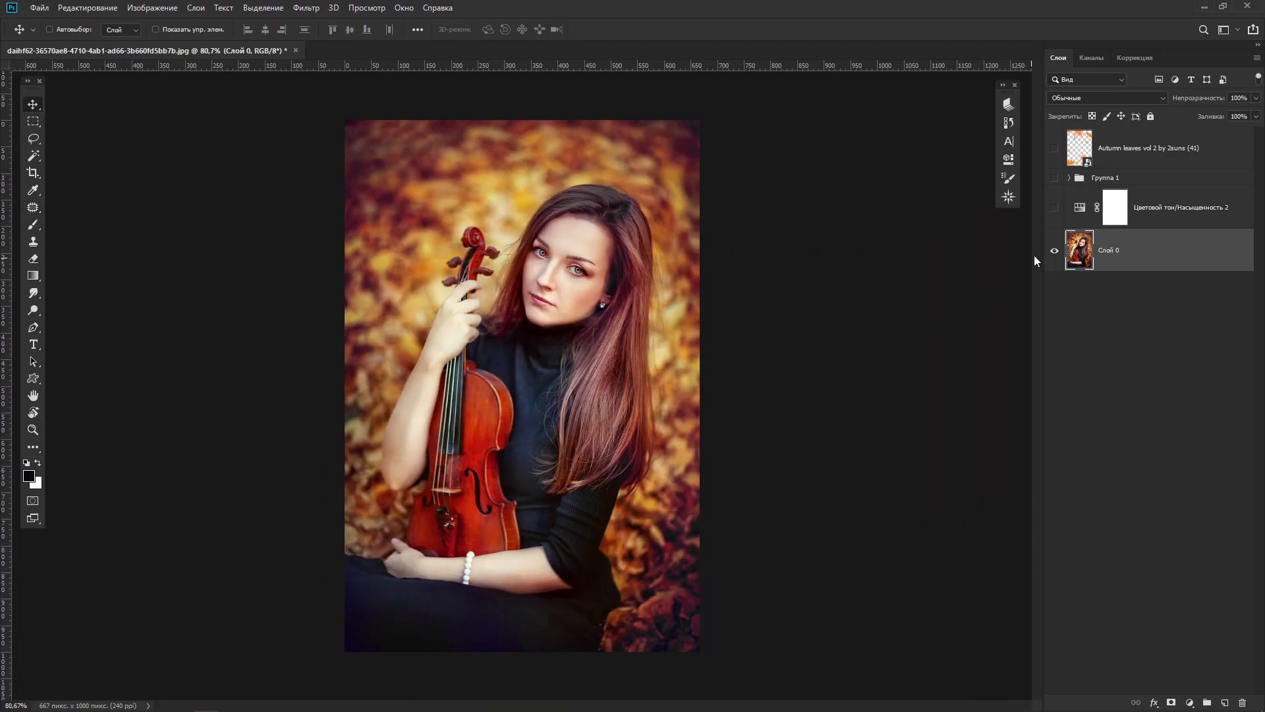
left_click(1053, 156)
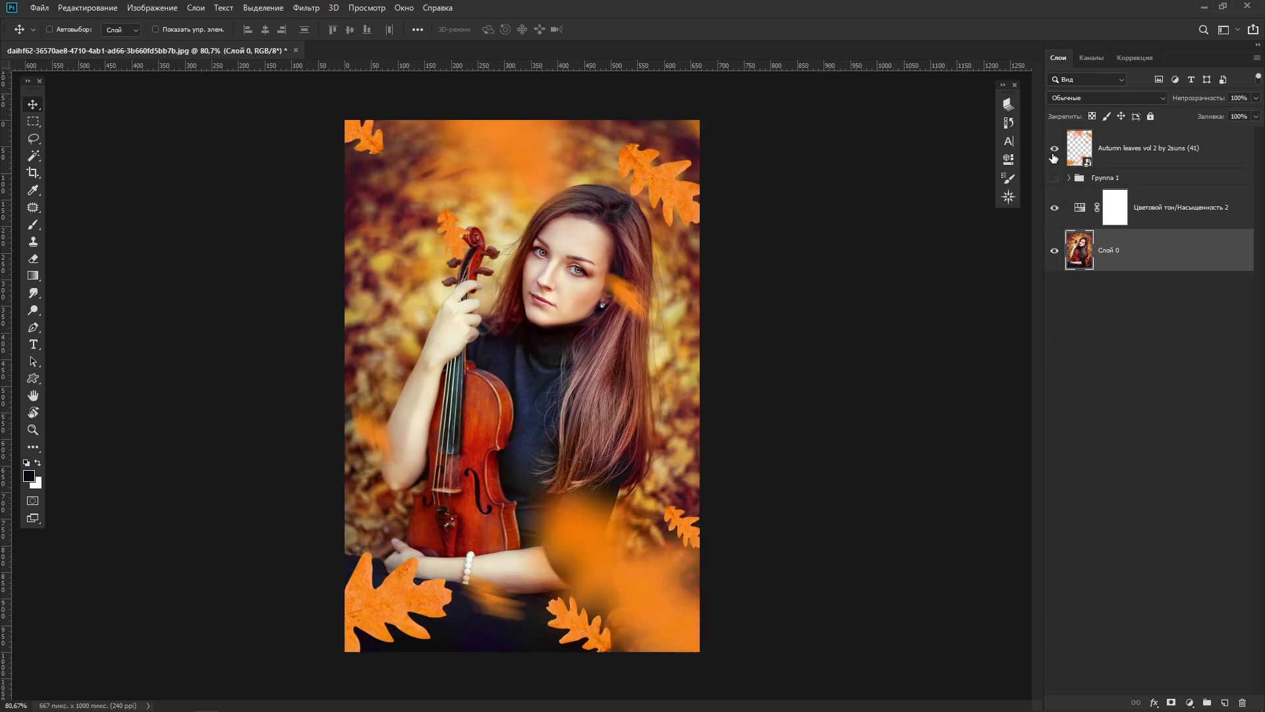
Add a Hue/Saturation adjustment clipped to the oak-leaves layer with hue +1, saturation -5 and lightness -1
left_click(1134, 161)
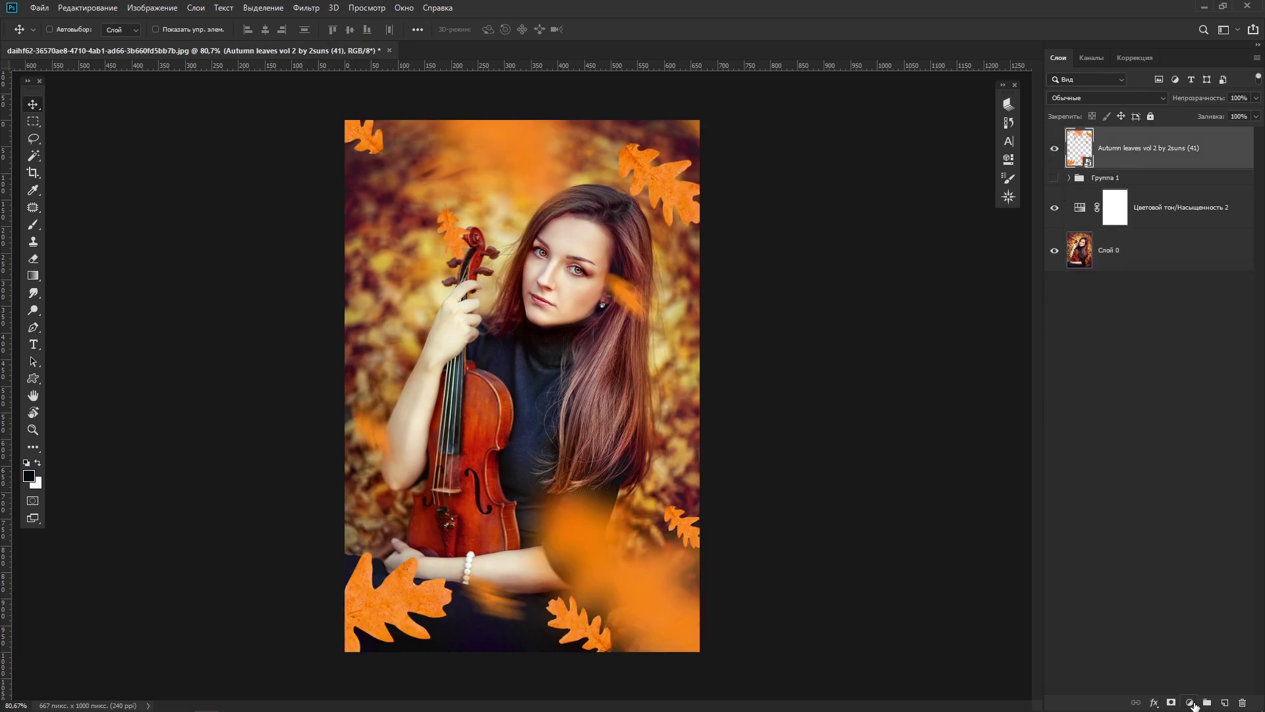
left_click(1191, 703)
left_click(1212, 576)
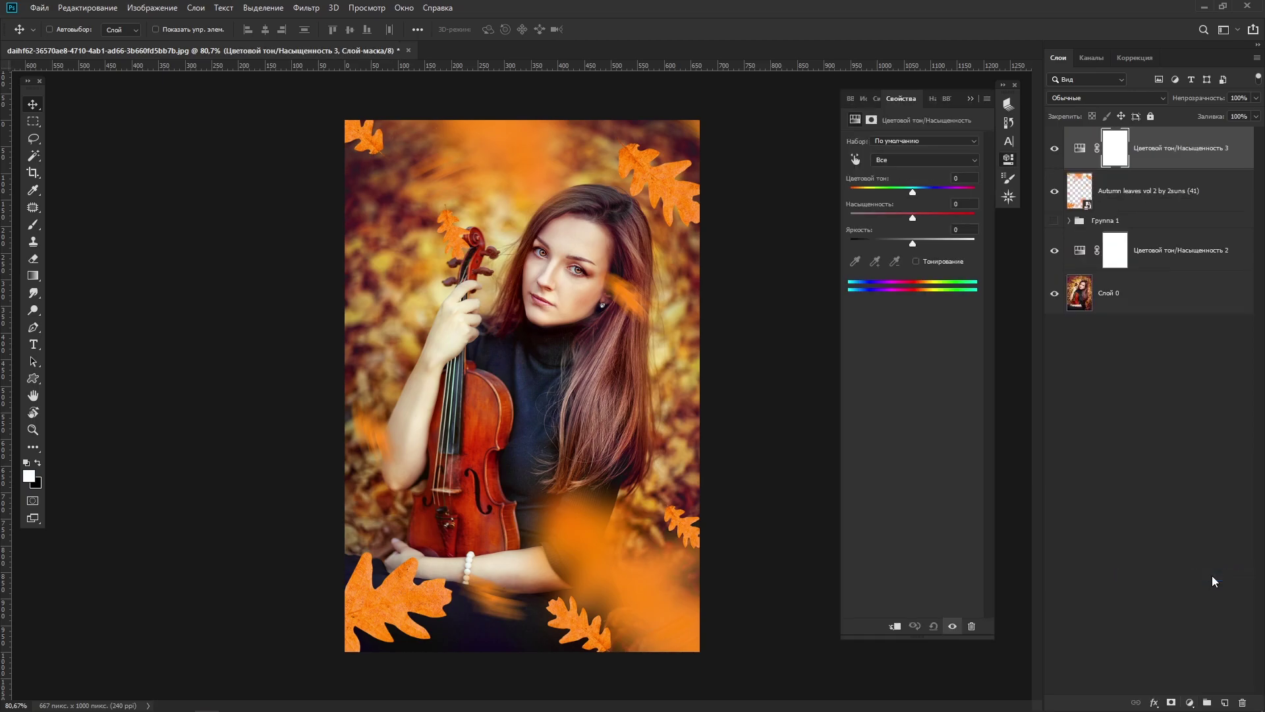
left_click(895, 626)
left_click_drag(913, 192, 923, 217)
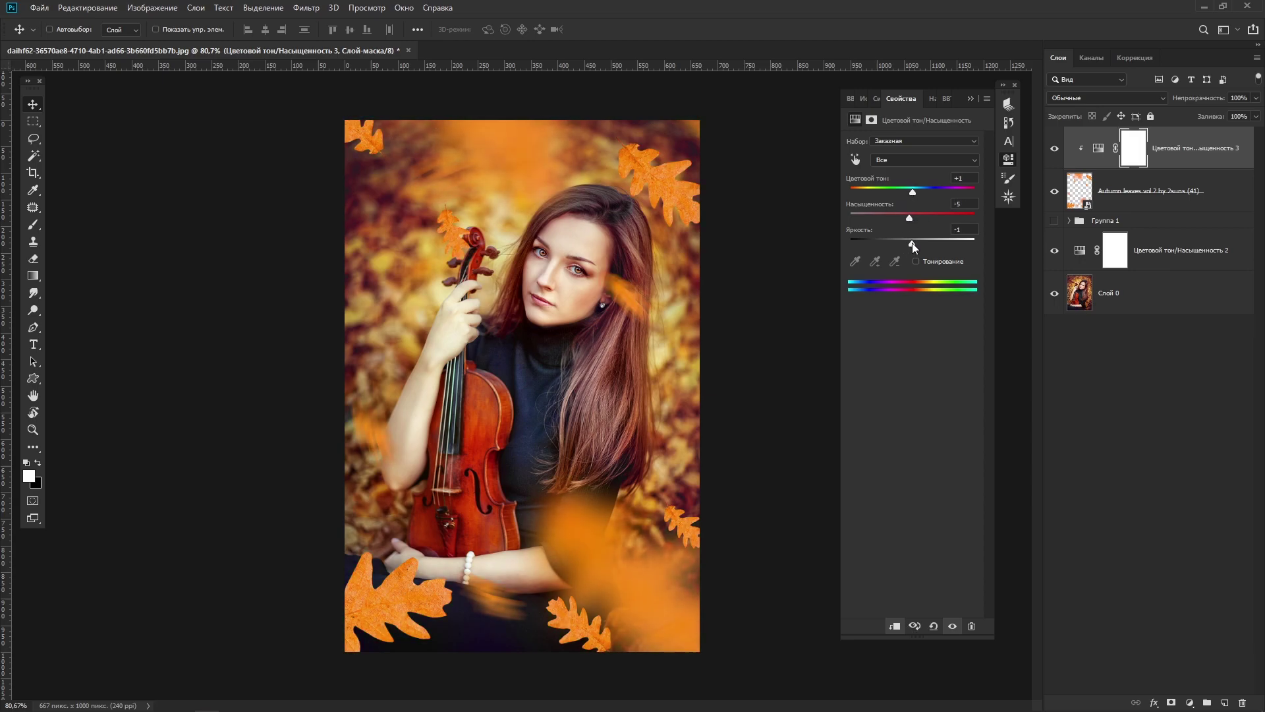
left_click(970, 98)
Set the Hue/Saturation adjustment above the portrait photo to hue +3 and saturation +19
double_click(1079, 250)
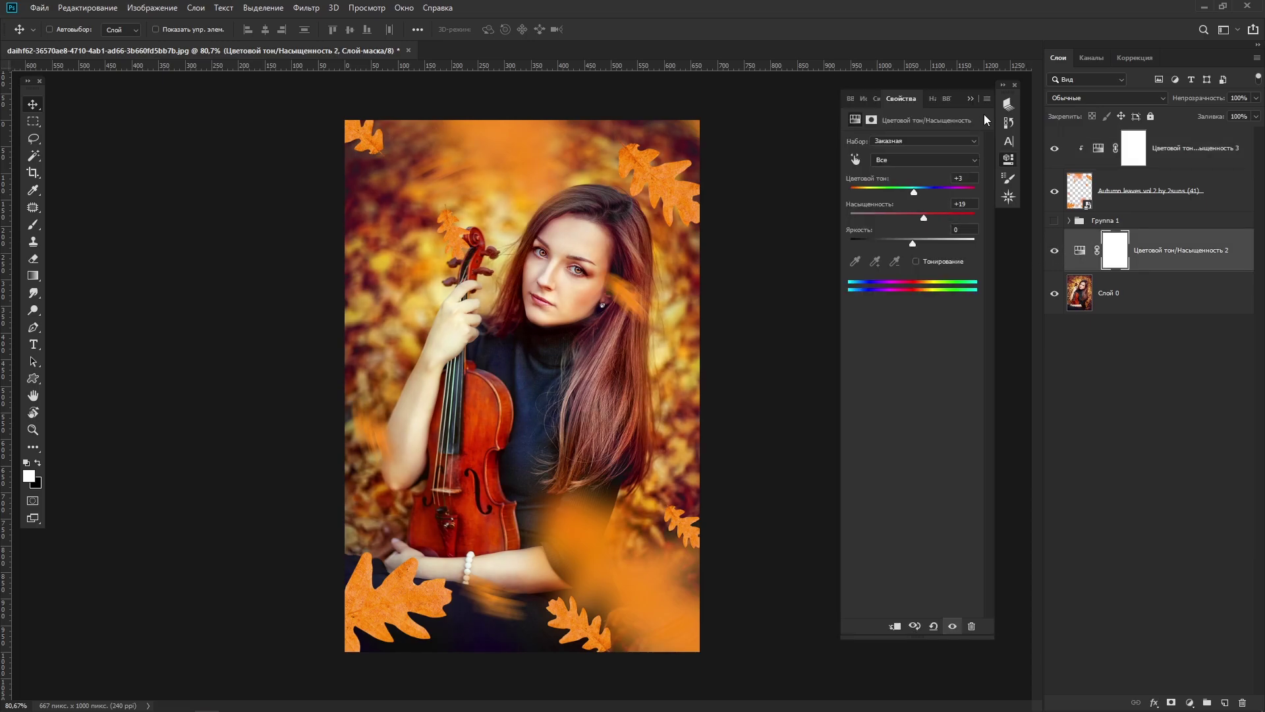
left_click(971, 98)
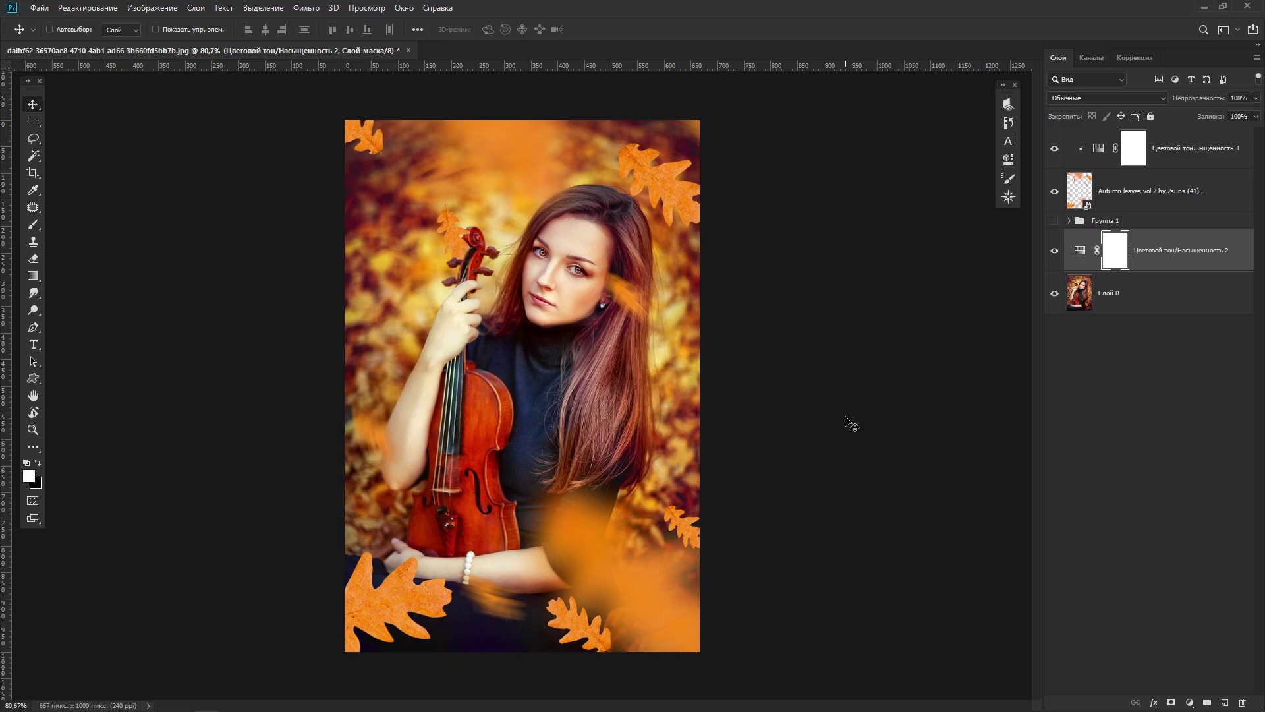
Group the oak-leaves layer with its clipped Hue/Saturation adjustment and hide the new group
left_click(1153, 192)
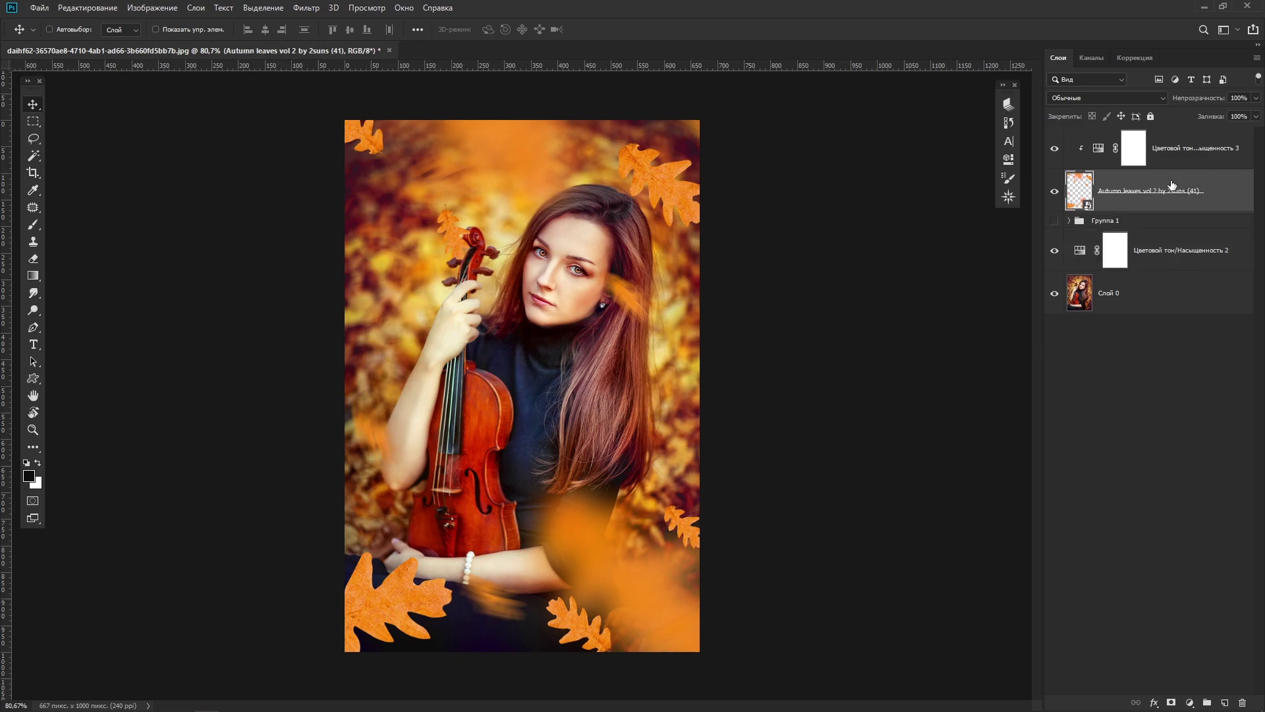
left_click(1181, 167, "shift")
left_click(1207, 701)
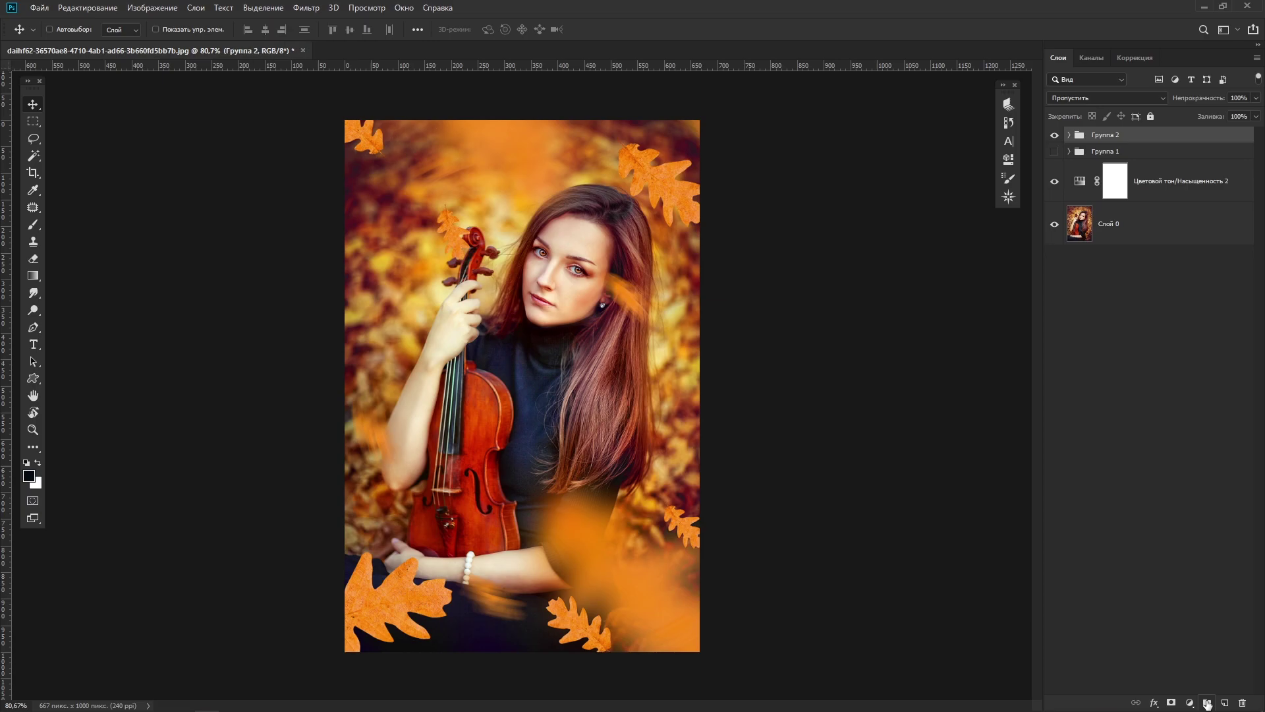
left_click(1055, 135)
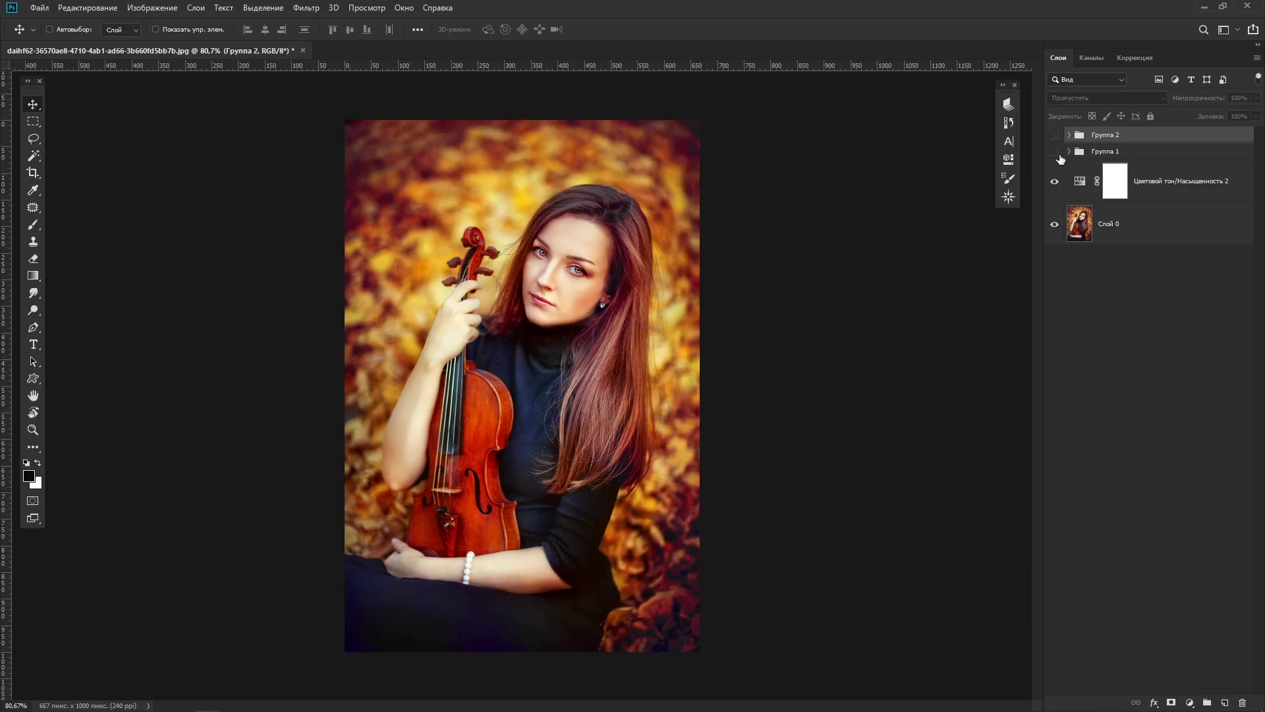
Preview the first leaf group and the oak-leaf group over the portrait one at a time, leaving both hidden
left_click(1055, 152)
left_click(1055, 151)
left_click(1055, 135)
left_click(1055, 135)
Switch from the Autumn 3 folder to the Autumn 1 folder and place Autumn leaves vol 4 by 2suns (33).png onto the portrait
left_click(1203, 6)
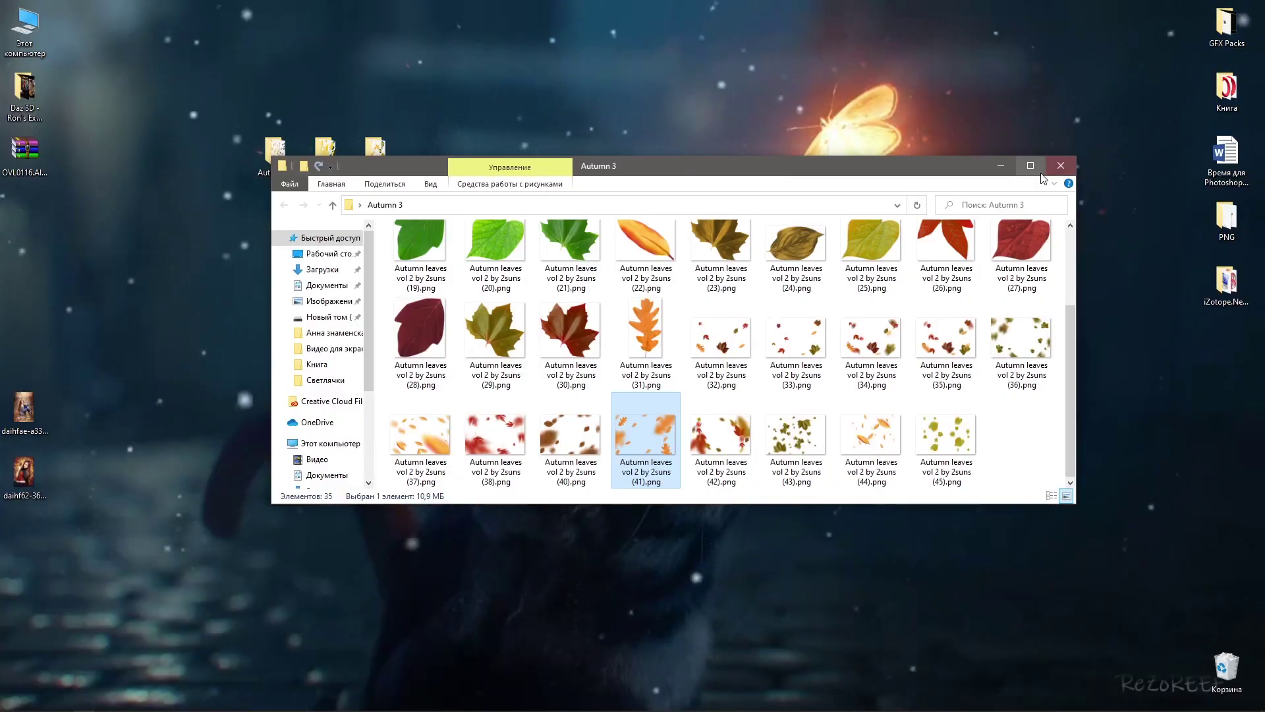
left_click(1059, 167)
double_click(275, 153)
scroll(705, 338, "down", 3)
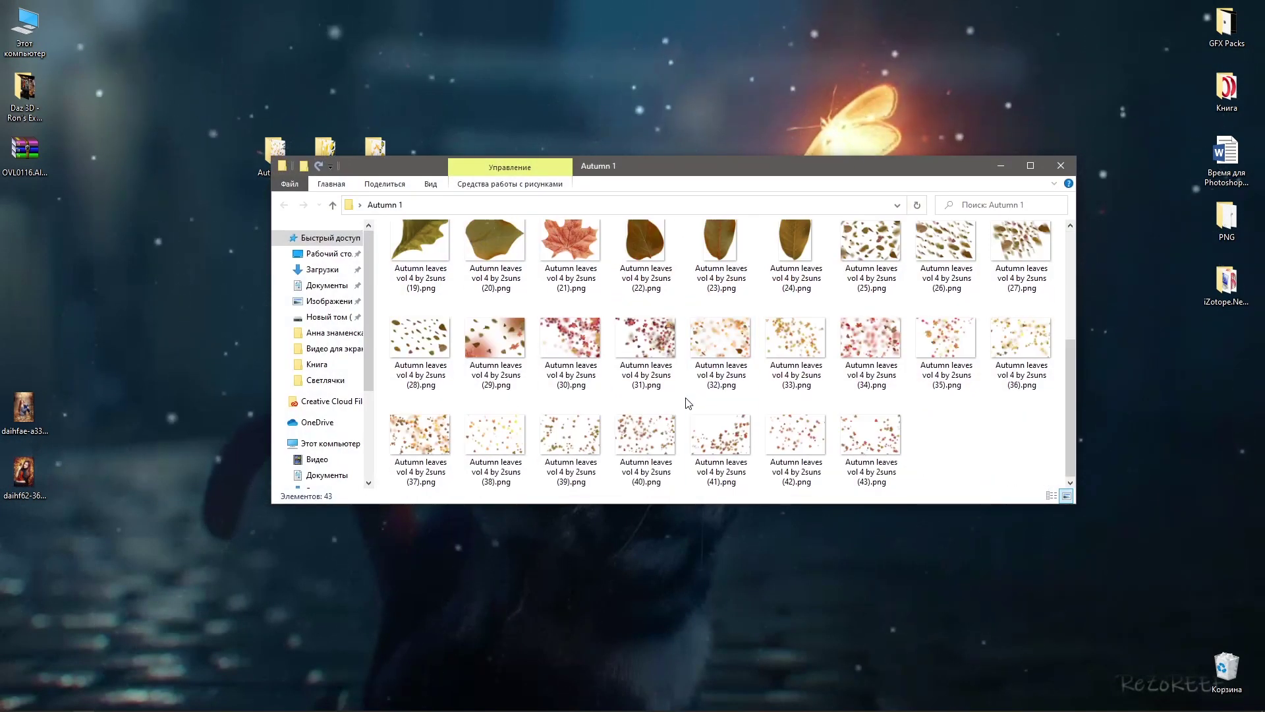
left_click_drag(796, 340, 465, 562)
Rotate the placed maple leaves to about 91.5° and scale them to about 80% over the portrait
left_click_drag(718, 235, 677, 520)
left_click_drag(782, 562, 855, 617)
key("ctrl+minus")
key("ctrl+minus")
left_click_drag(745, 548, 610, 528)
key("ctrl+plus")
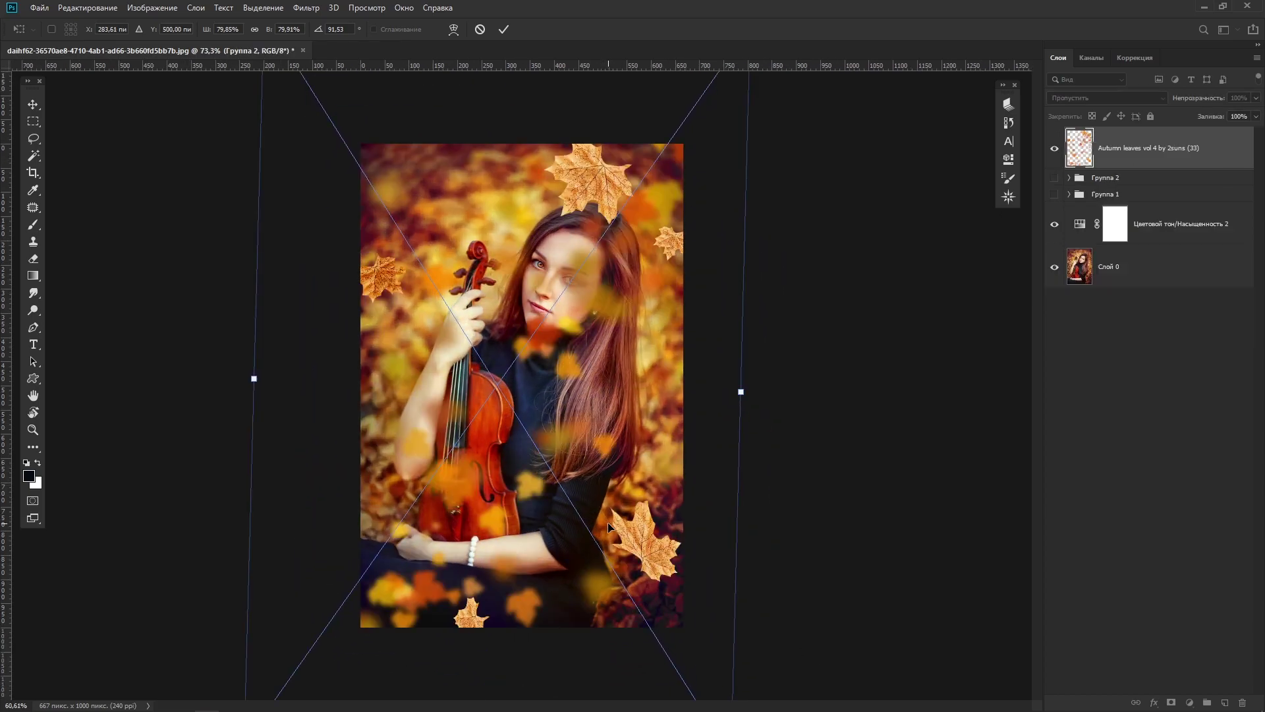
Rescale and reposition the maple-leaves overlay so its sharp leaves frame the portrait, and apply the transformation
key("ctrl+minus")
key("ctrl+minus")
left_click_drag(638, 568, 567, 515)
left_click_drag(617, 611, 596, 553)
left_click_drag(494, 501, 526, 517)
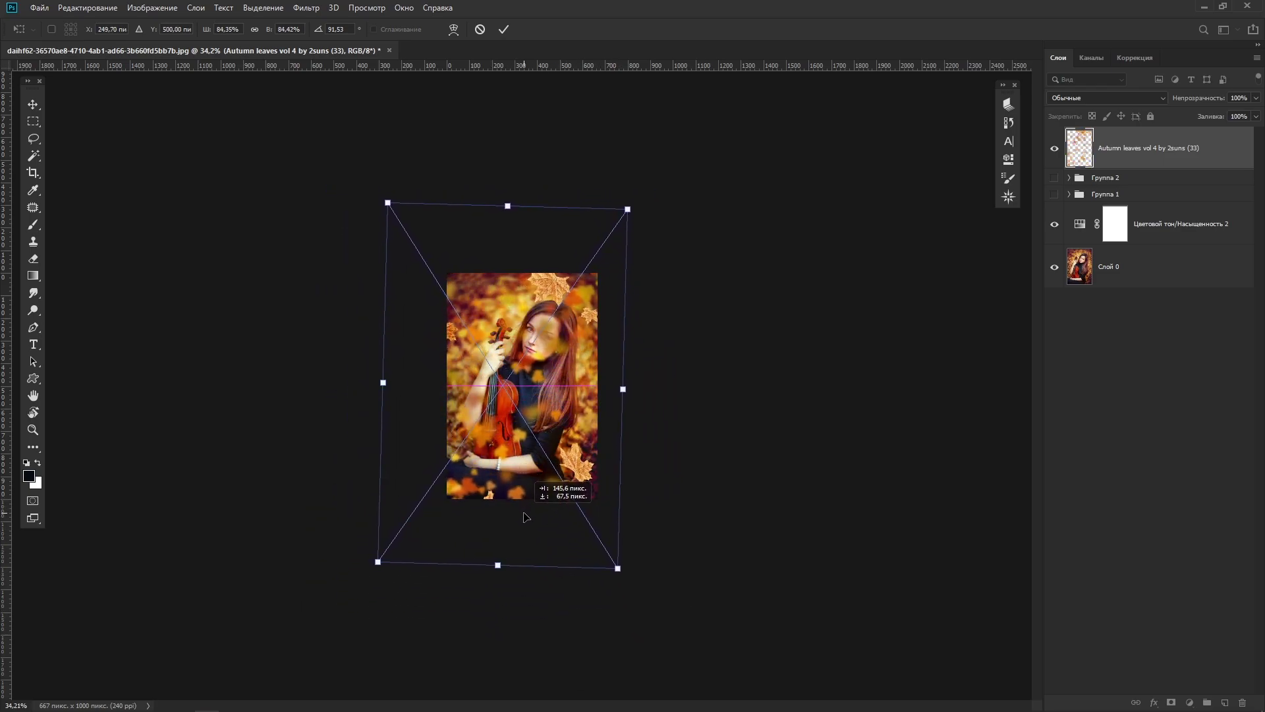
left_click_drag(384, 382, 409, 381)
left_click_drag(504, 396, 505, 389)
left_click(502, 30)
key("ctrl+0")
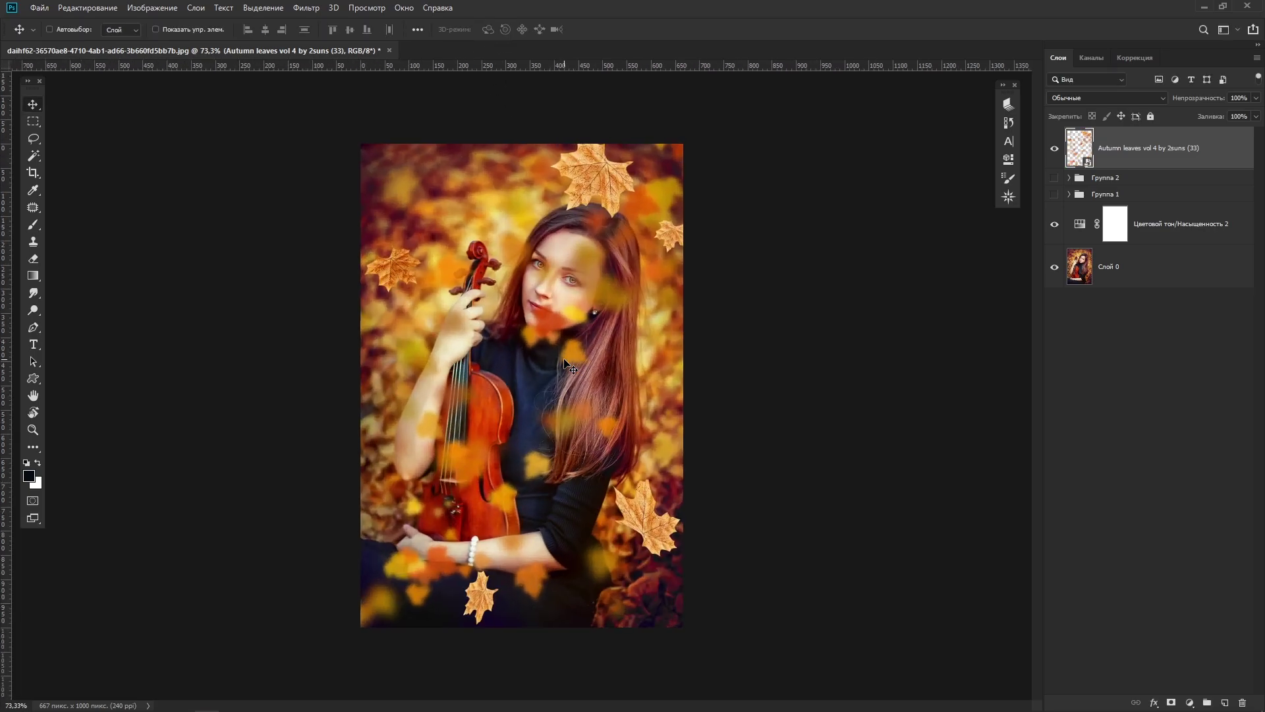
Add a layer mask to the maple-leaves layer and brush black at size 250 to clear the leaves from the woman's face
left_click(1171, 702)
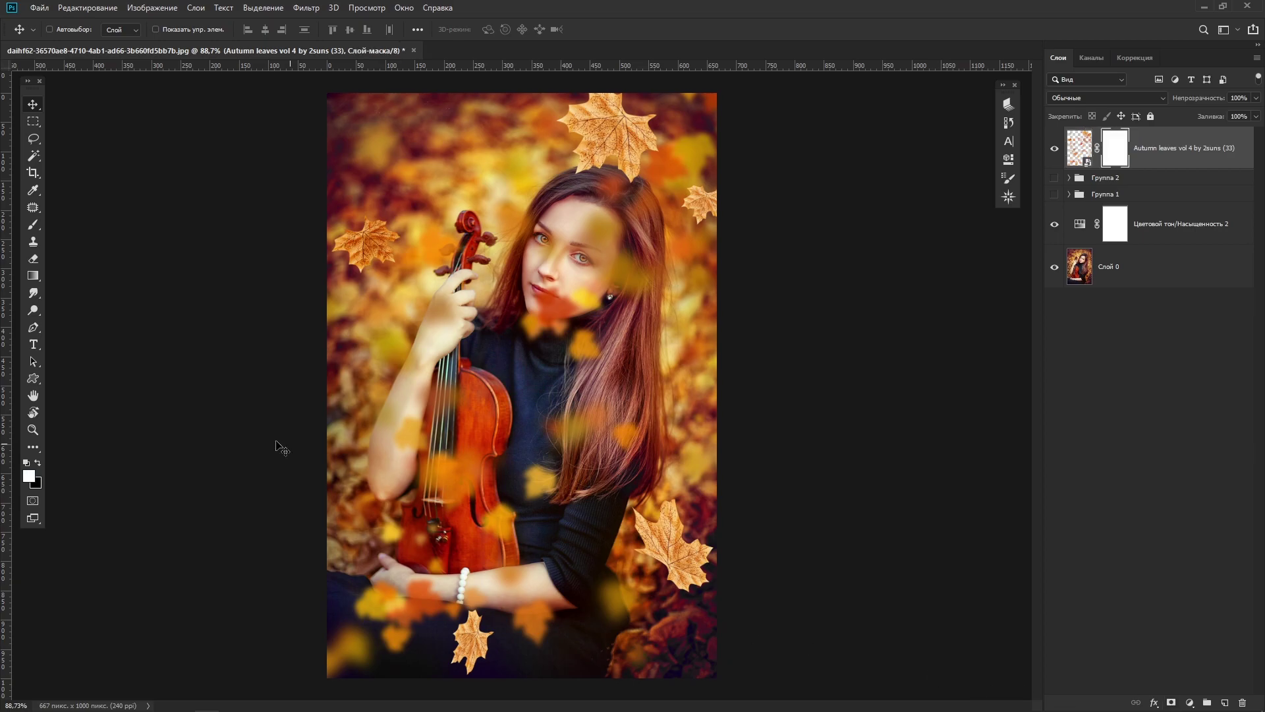
left_click(35, 226)
mouse_move(585, 311)
left_mouse_down()
mouse_move(555, 291)
mouse_move(580, 260)
mouse_move(474, 340)
mouse_move(535, 317)
mouse_move(567, 257)
left_mouse_up()
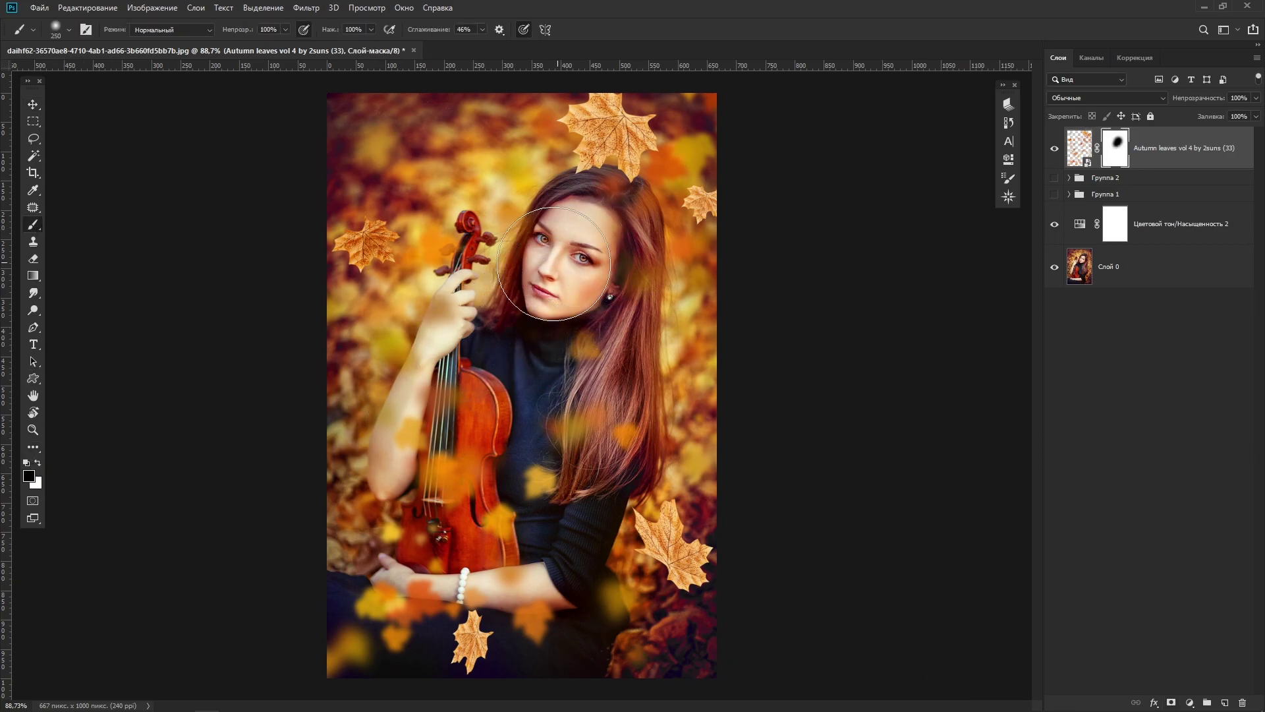
mouse_move(531, 314)
left_mouse_down()
mouse_move(572, 319)
mouse_move(540, 317)
left_mouse_up()
key("x")
key("v")
Add a Hue/Saturation adjustment clipped to the maple-leaves layer and set its hue to -2
left_click(1191, 699)
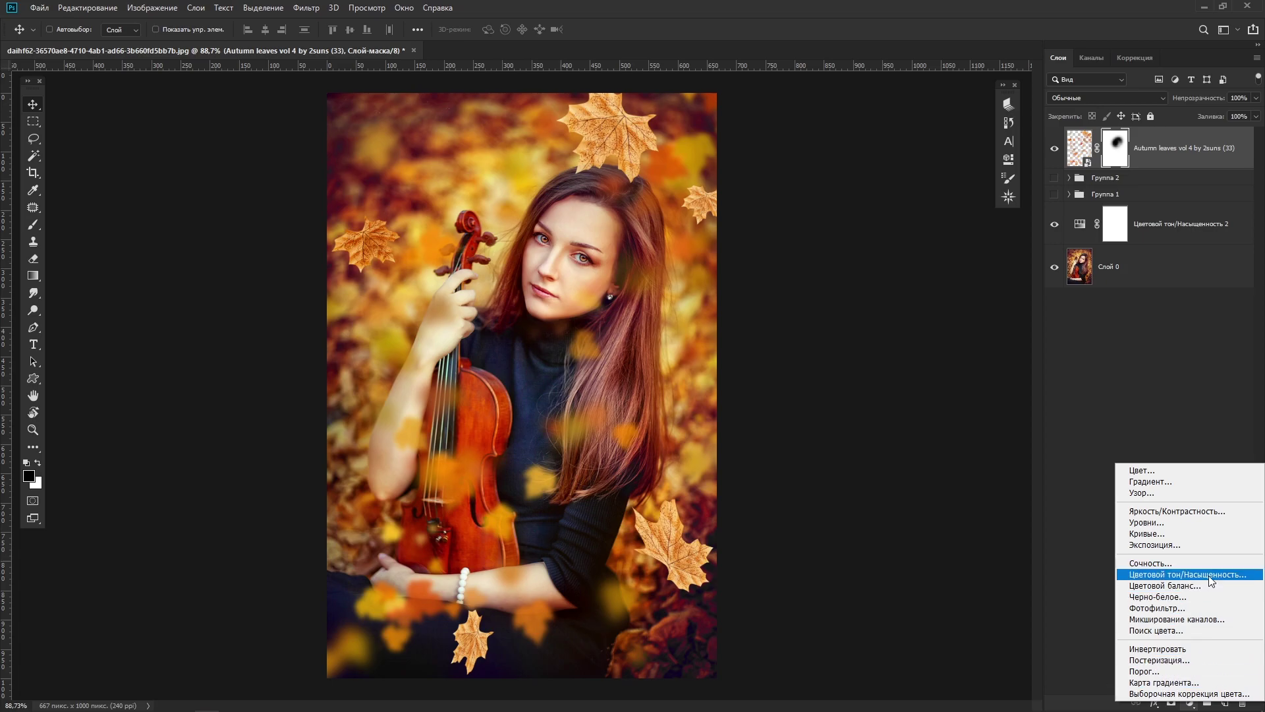
left_click(1160, 572)
left_click(894, 626)
left_click_drag(912, 192, 913, 191)
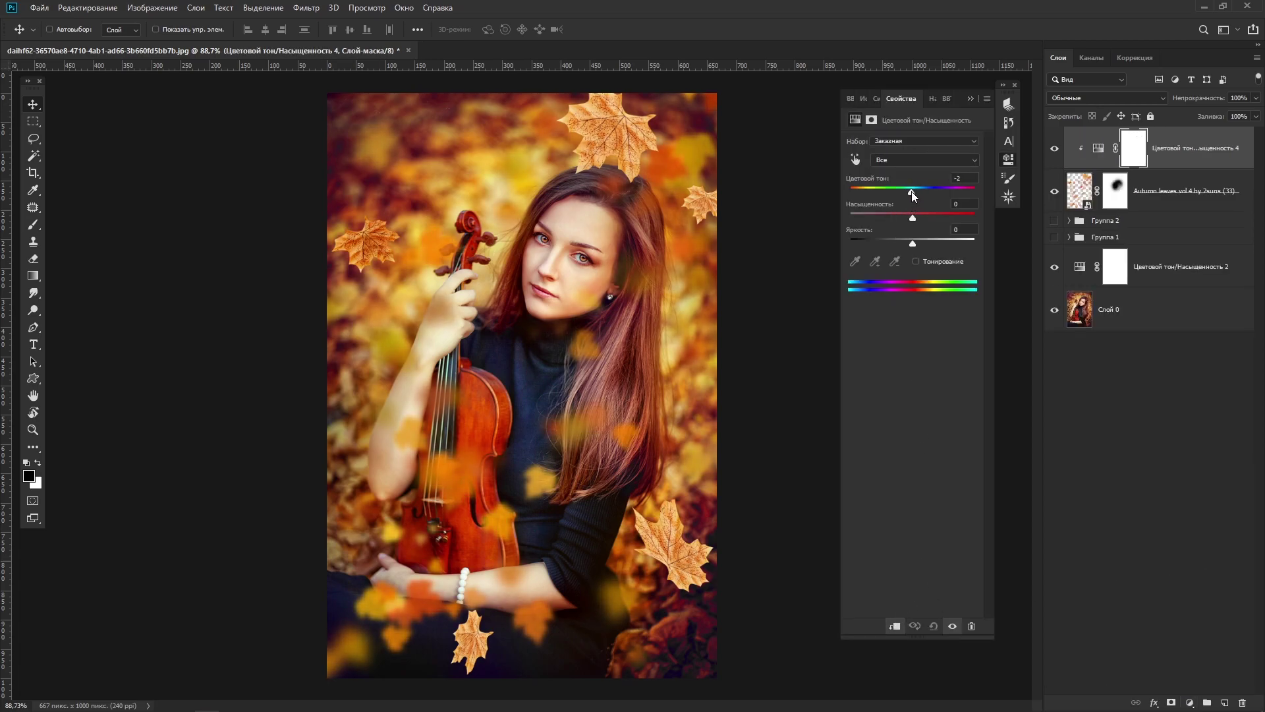
left_click(970, 99)
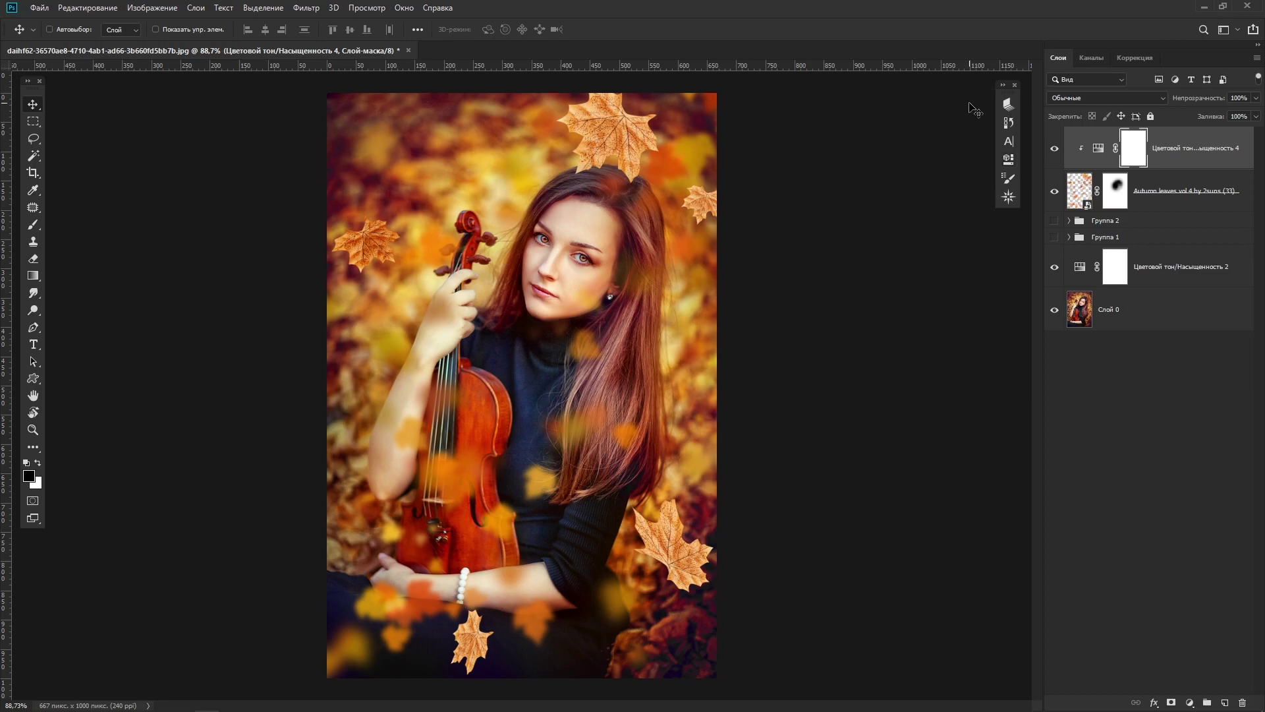
Group the maple-leaves layer with its clipped Hue/Saturation adjustment and hide the new group
left_click(1166, 209, "shift")
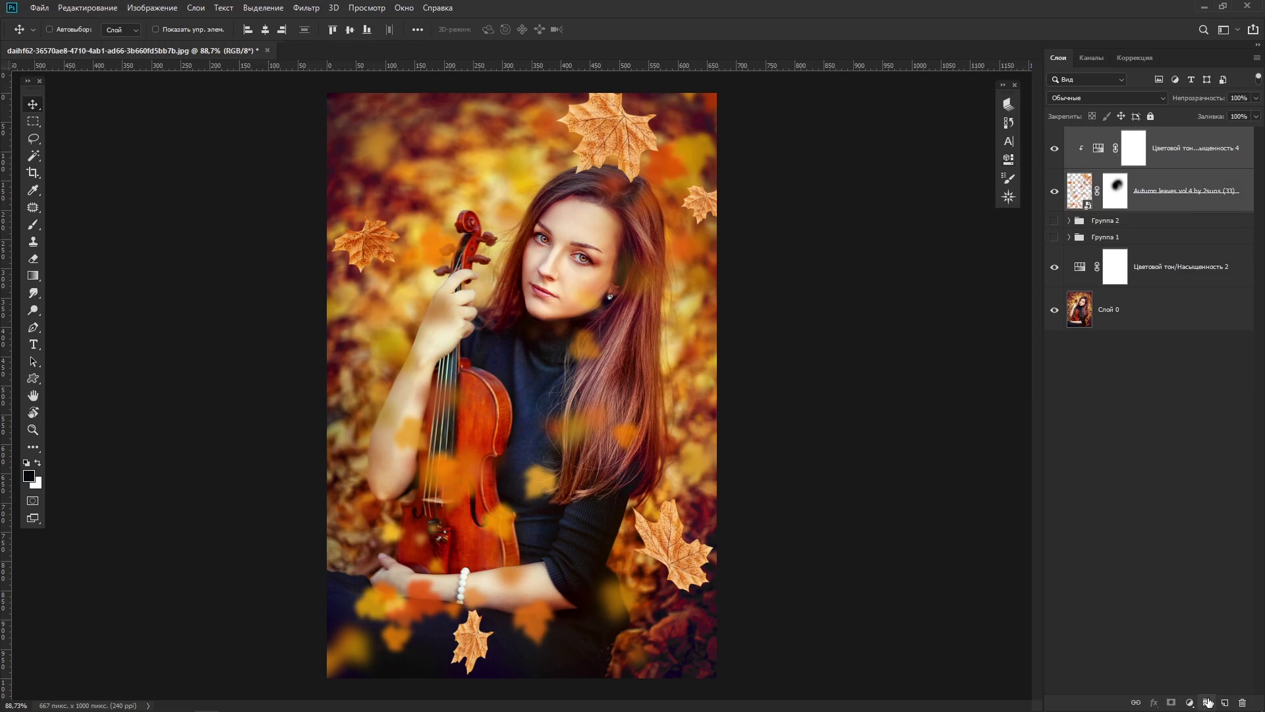
left_click(1208, 702)
left_click(1054, 134)
Preview leaf groups 2 and 1 over the portrait in turn, hiding each again after viewing it
left_click(1055, 151)
left_click(1055, 151)
left_click(1054, 168)
left_click(1054, 170)
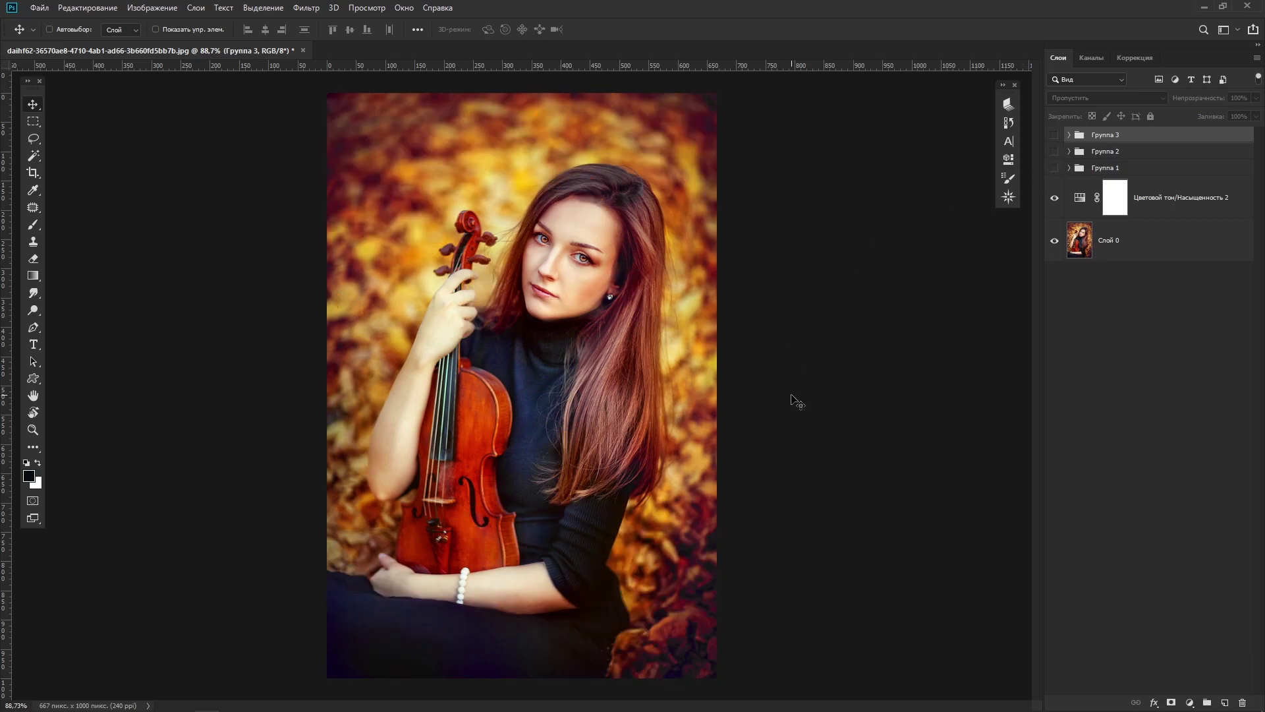